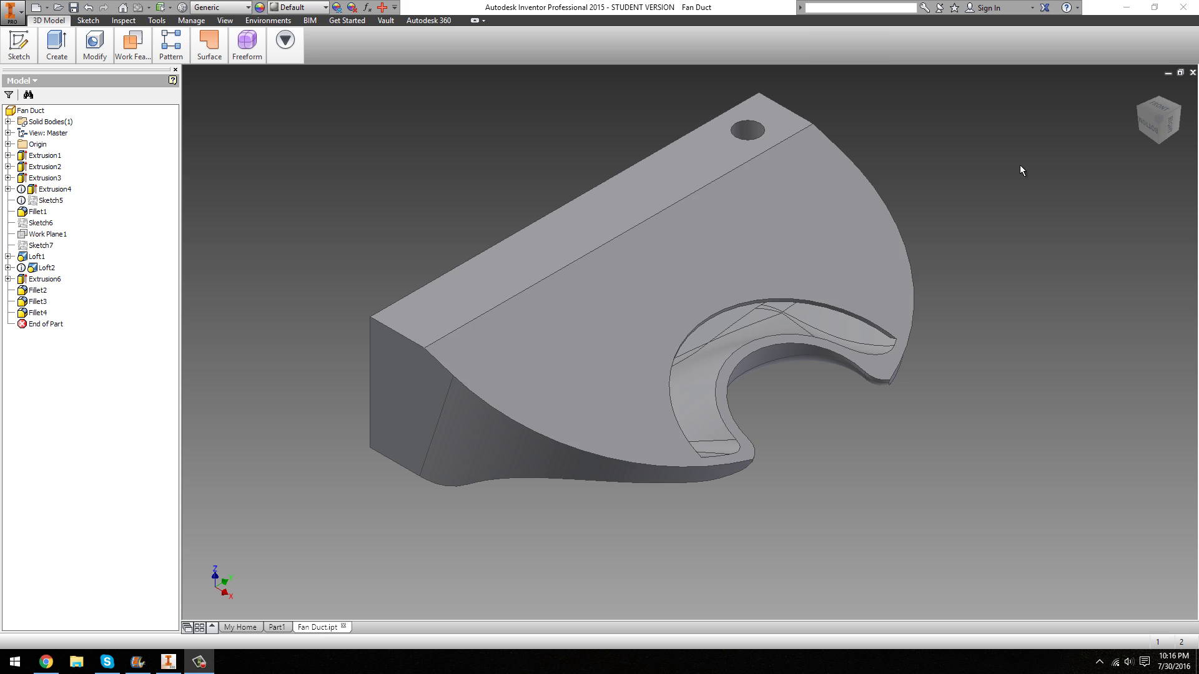
Examine the fan duct part from several sides, including its hollow interior and the screw-hole end
middle_click_drag(832, 182, 958, 365, "shift")
middle_click_drag(609, 316, 773, 362, "shift")
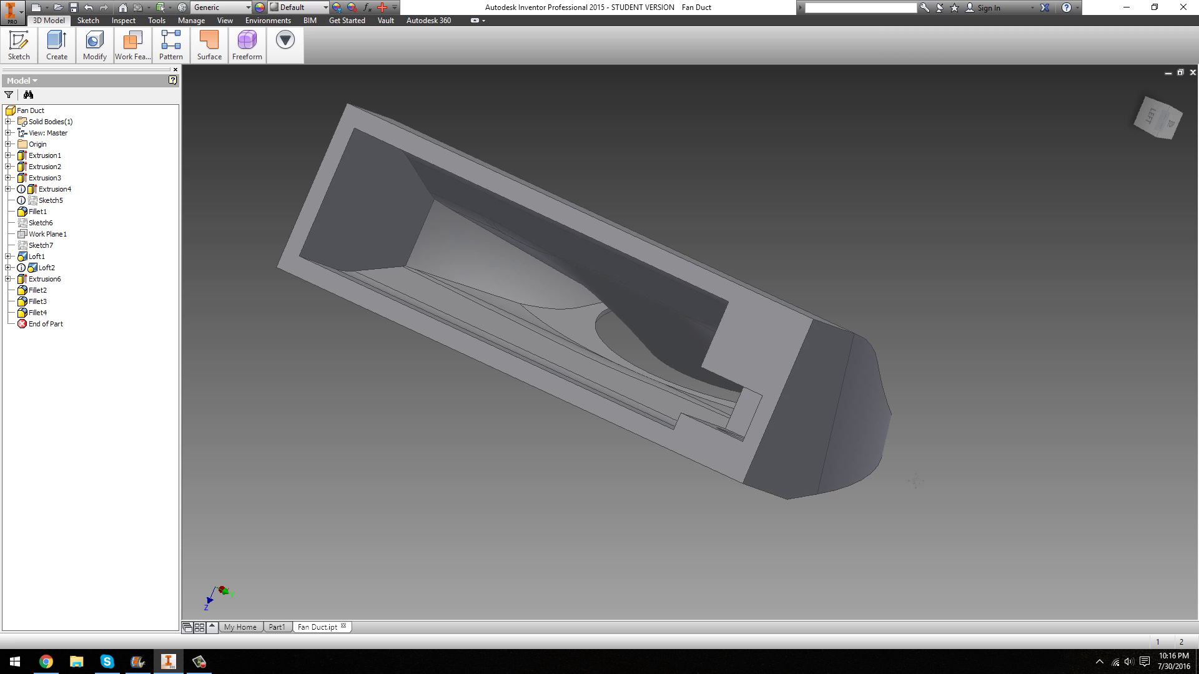
middle_click_drag(898, 474, 724, 274, "shift")
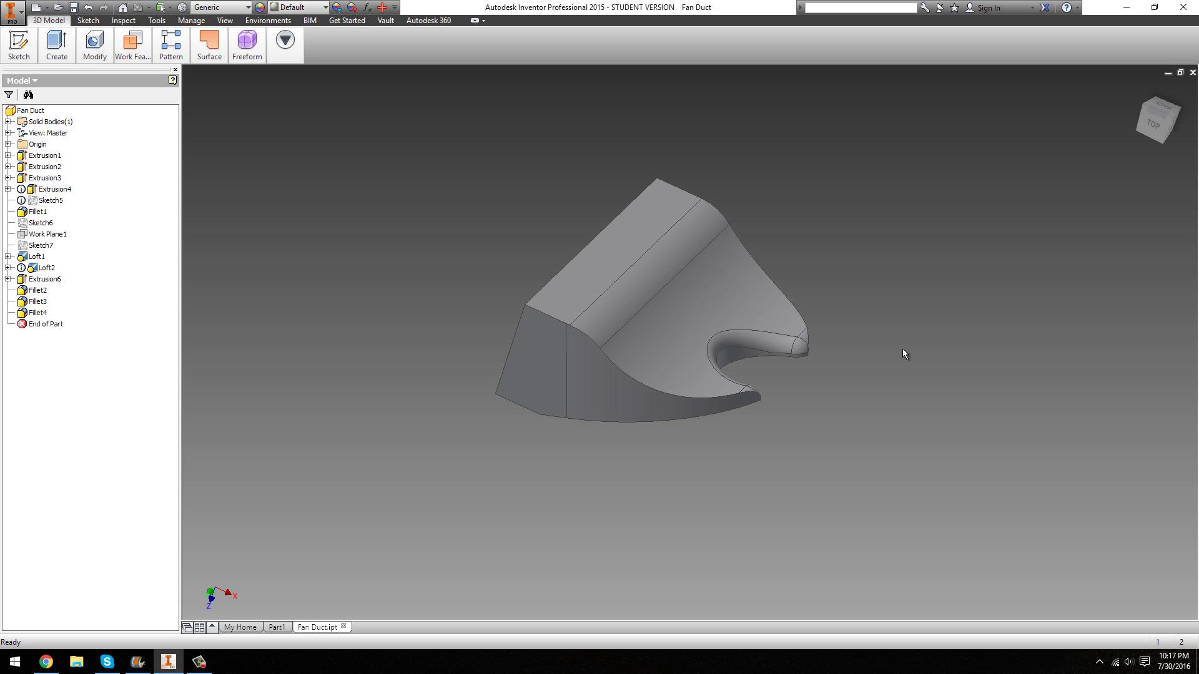
middle_click_drag(702, 309, 721, 420)
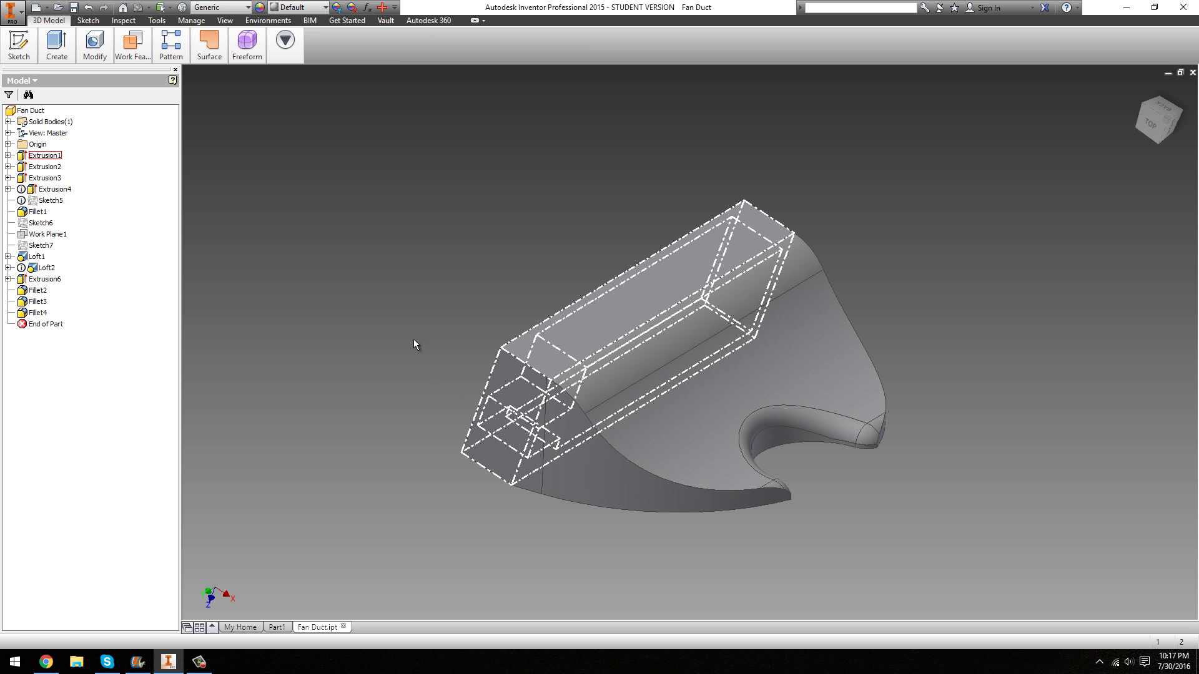
Review the part's feature history from Extrusion1 to Fillet4, highlighting Sketch5 on the model
left_click(687, 293)
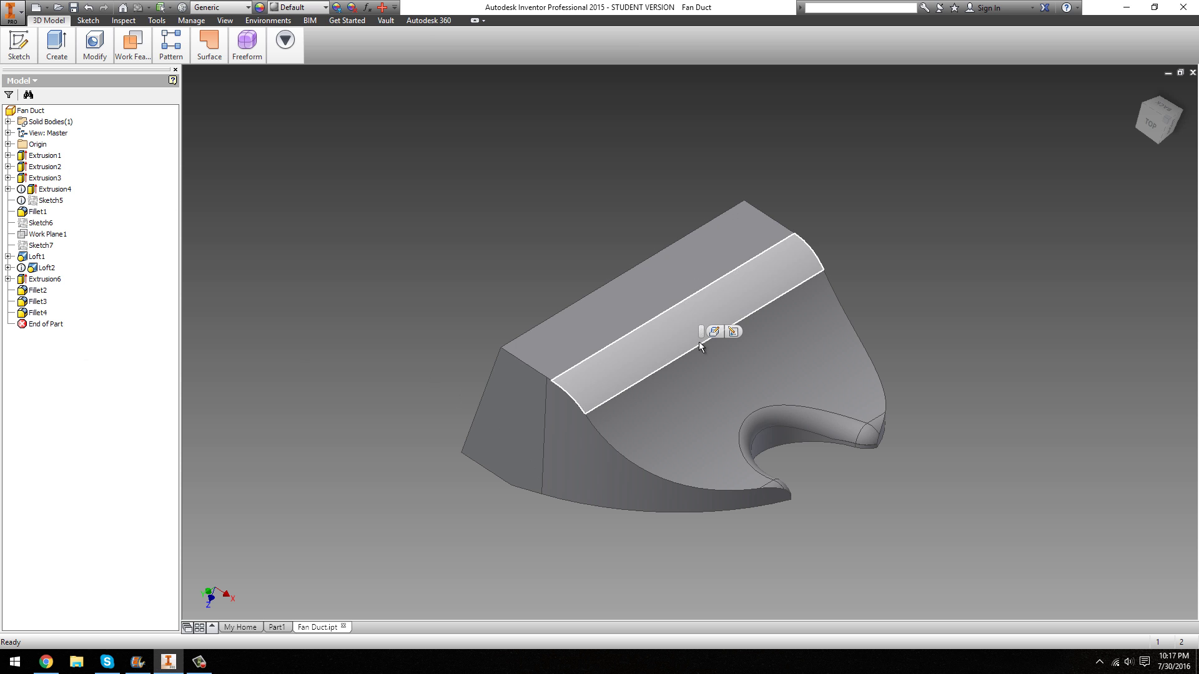
left_click(44, 155)
left_click(37, 312, "shift")
left_click(50, 200)
left_click(50, 201)
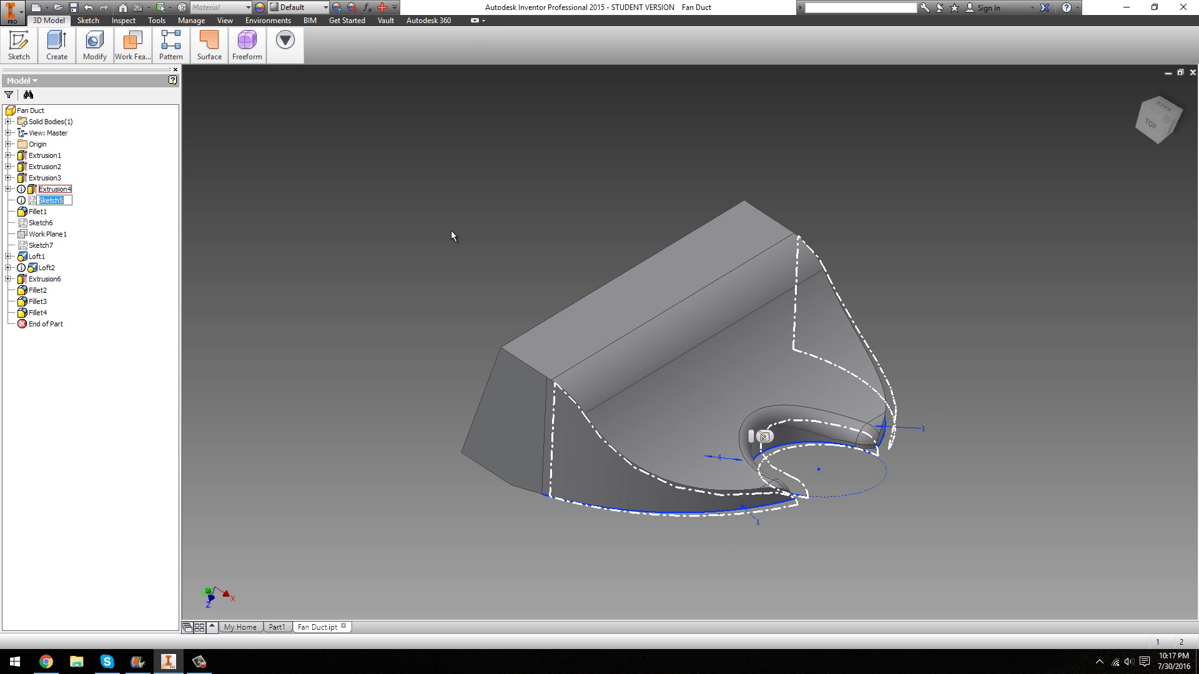
left_click(942, 501)
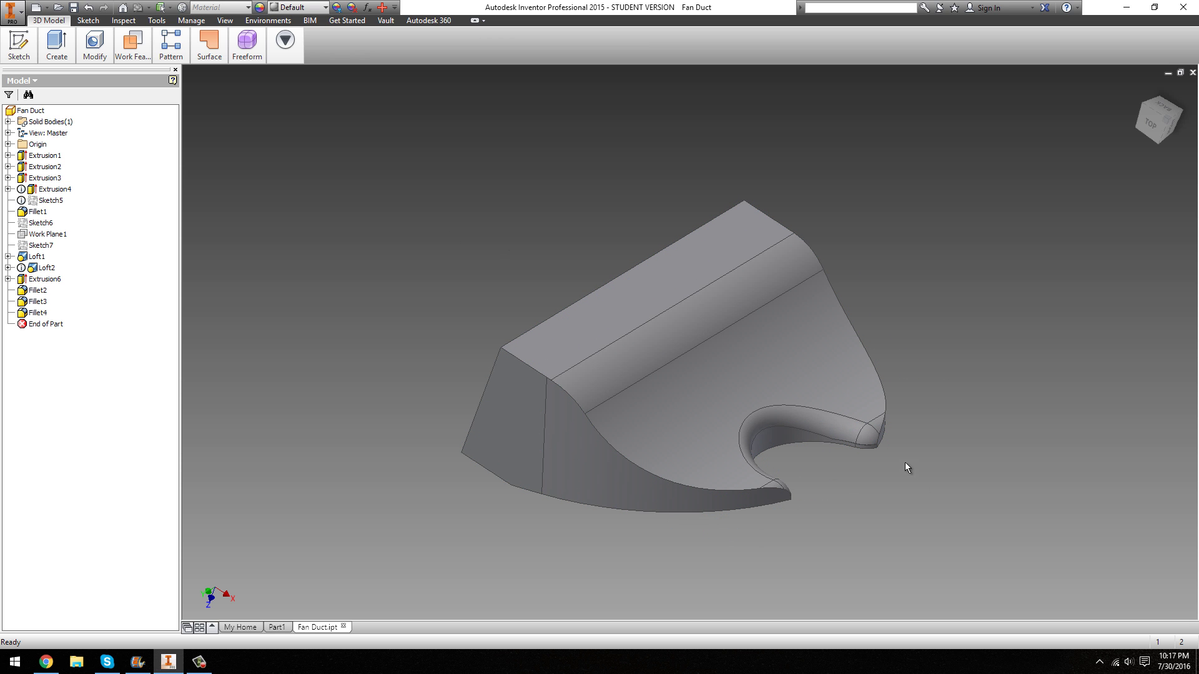
middle_click_drag(681, 392, 544, 403, "shift")
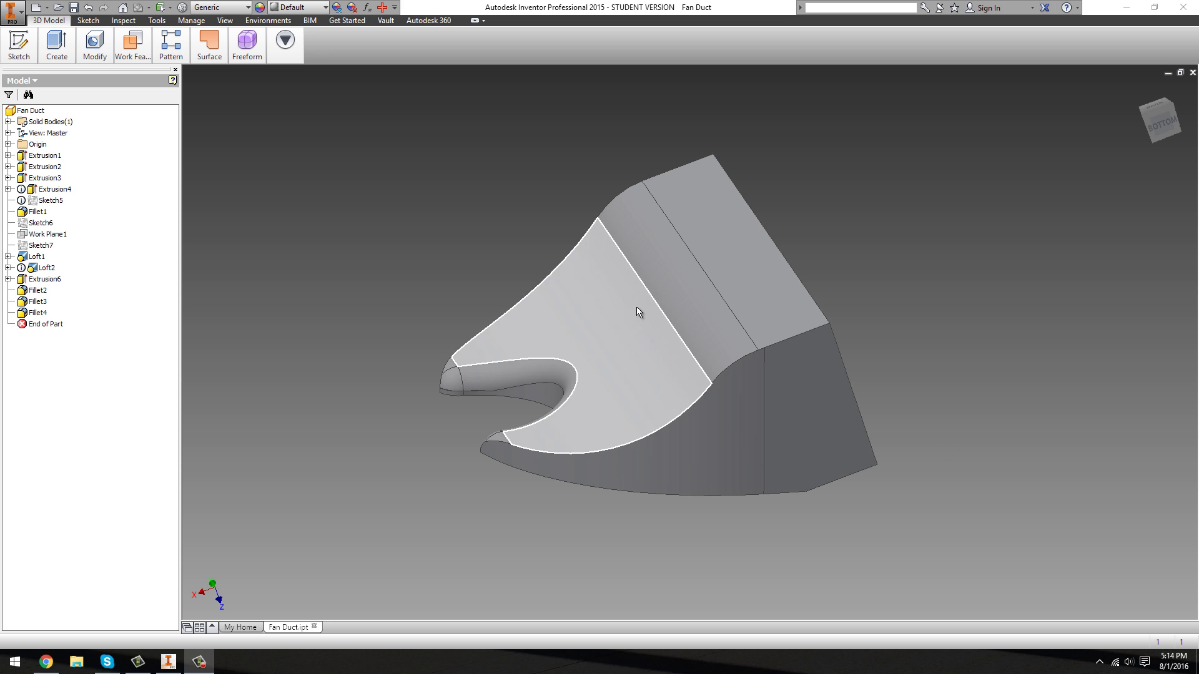
Try saving a copy of the Fan Duct part with STL Files (*.stl) as the file type
left_click(789, 414)
key("Escape")
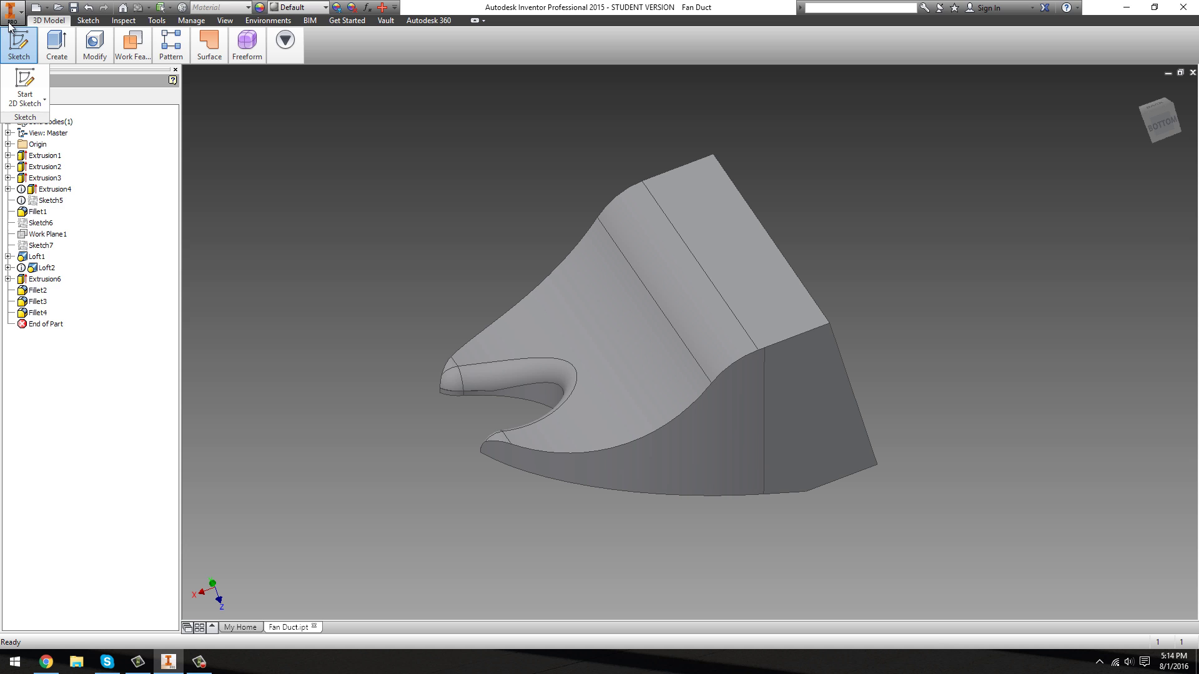
left_click(11, 12)
mouse_move(59, 146)
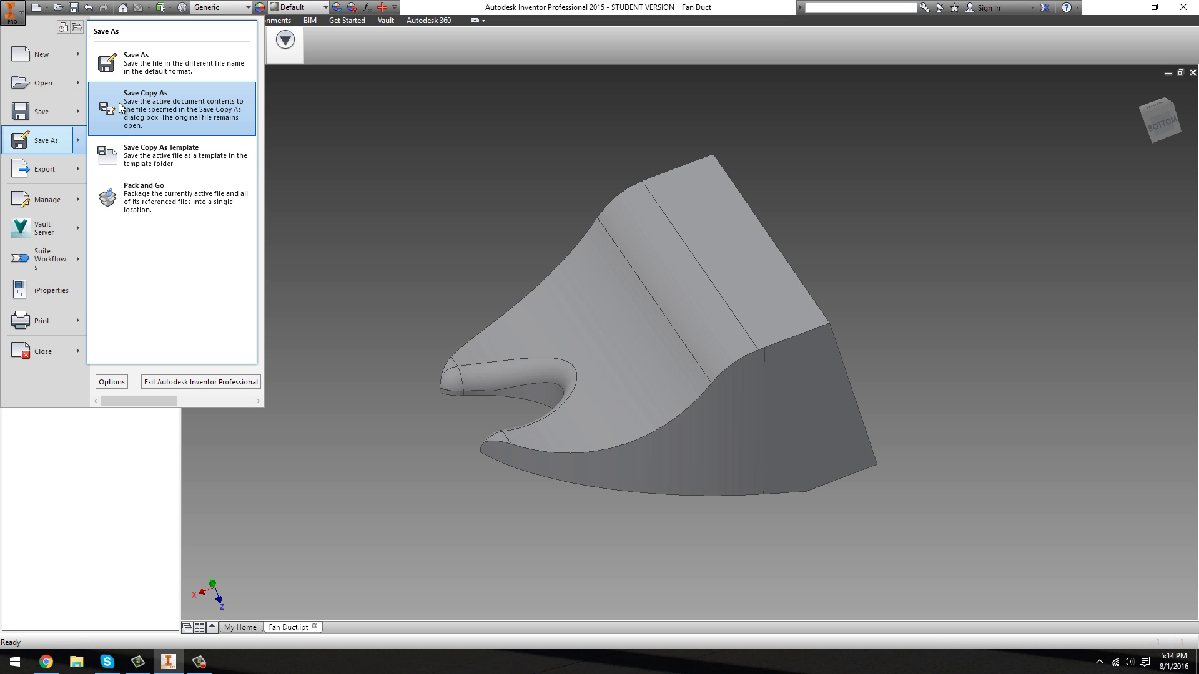
left_click(155, 114)
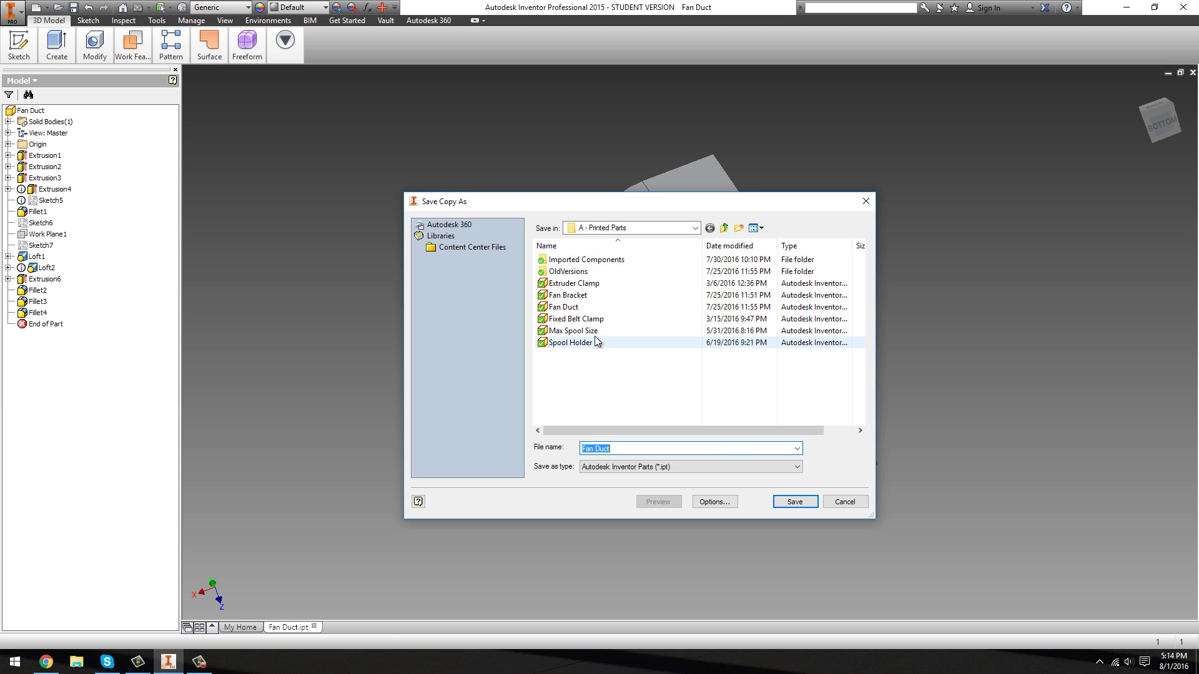
left_click(610, 466)
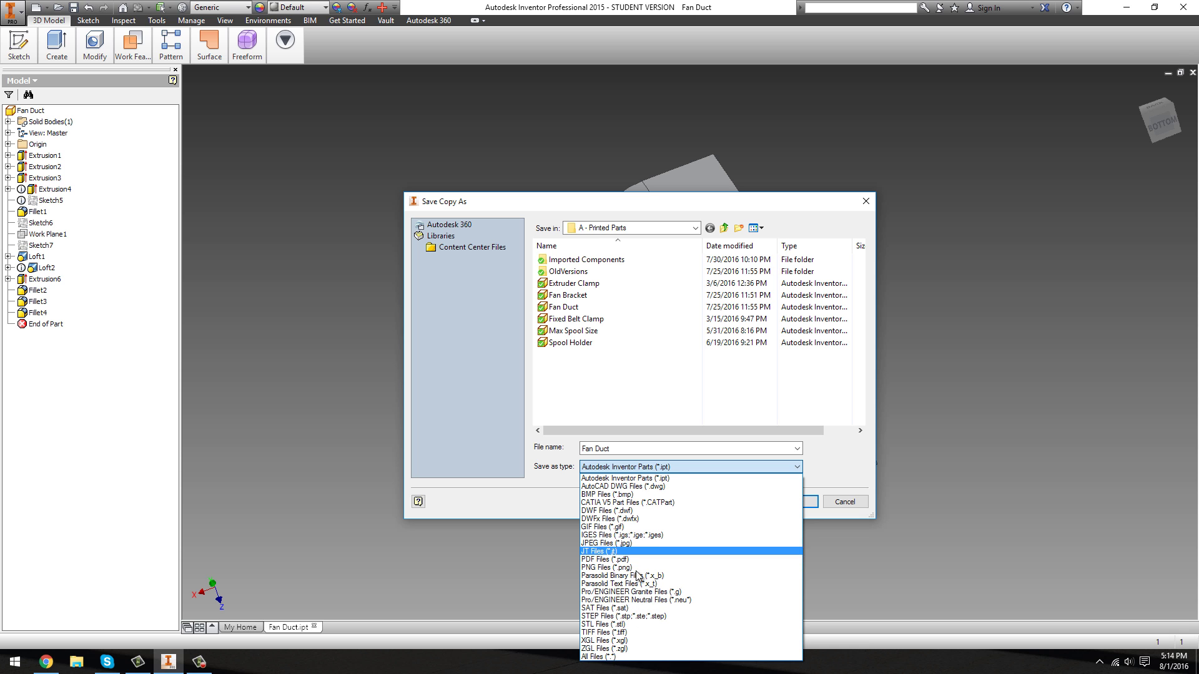
left_click(615, 625)
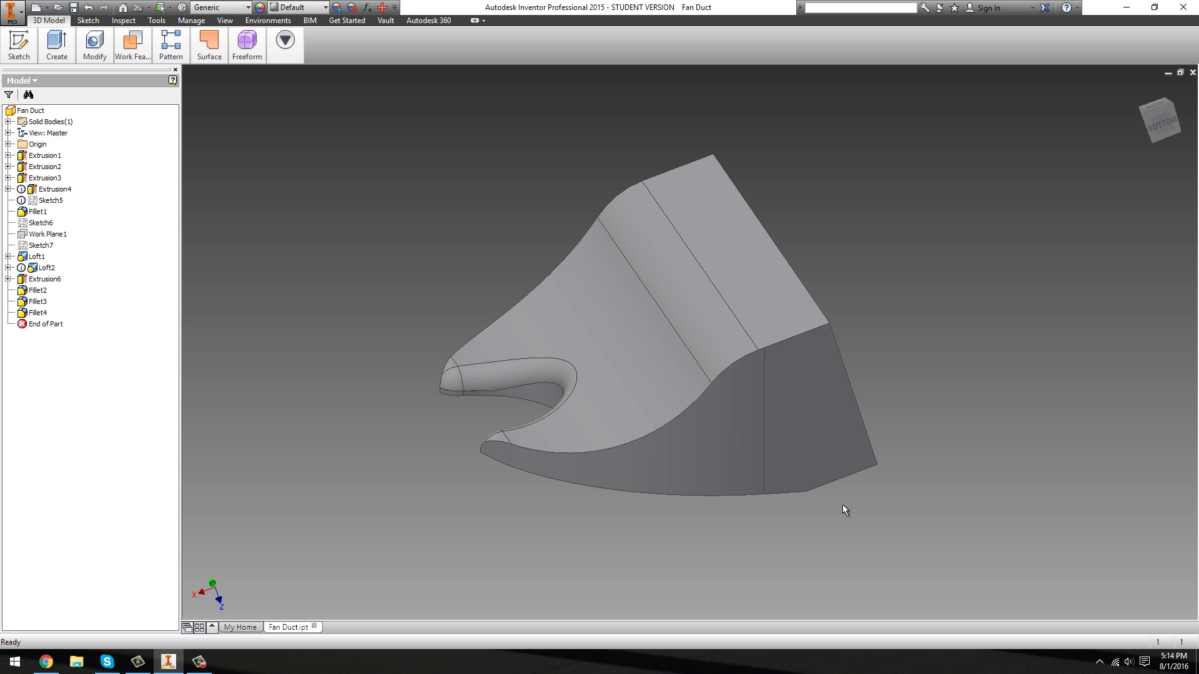
Examine the triangulated facets on the outer surfaces and rounded cutout edge of the fan duct mesh
middle_click_drag(841, 504, 803, 373, "shift")
middle_click_drag(692, 386, 731, 428)
scroll(680, 488, "down", 3)
left_click(671, 476)
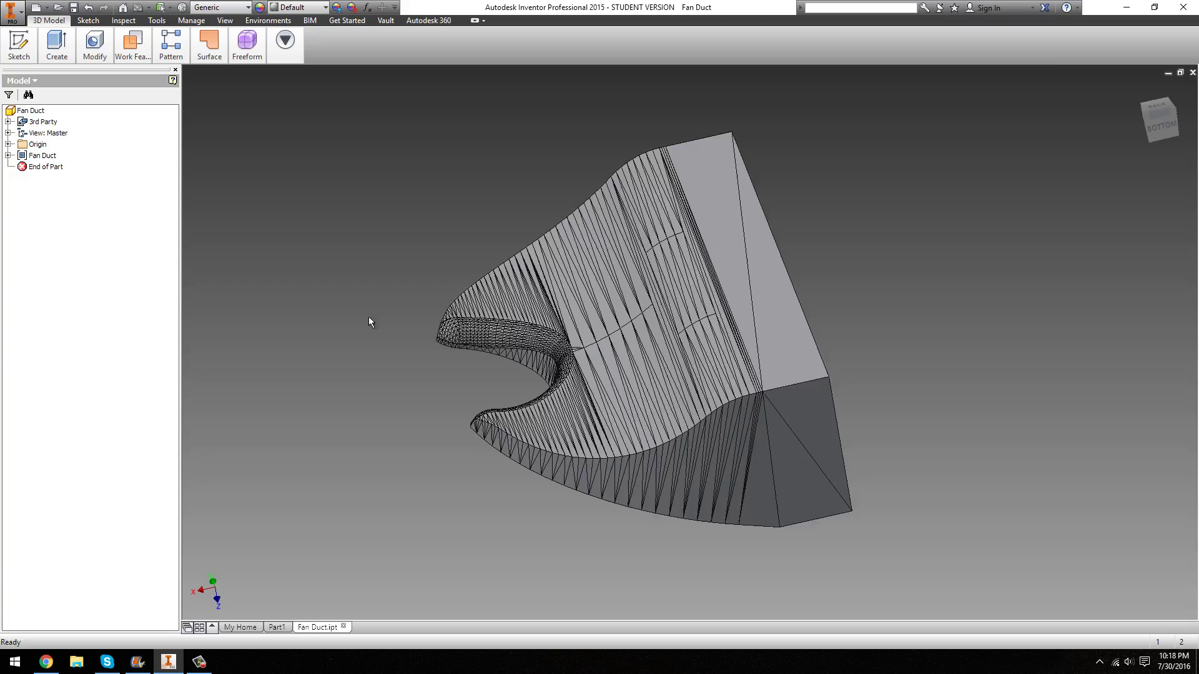
scroll(414, 339, "up", 10)
middle_click_drag(478, 337, 372, 294)
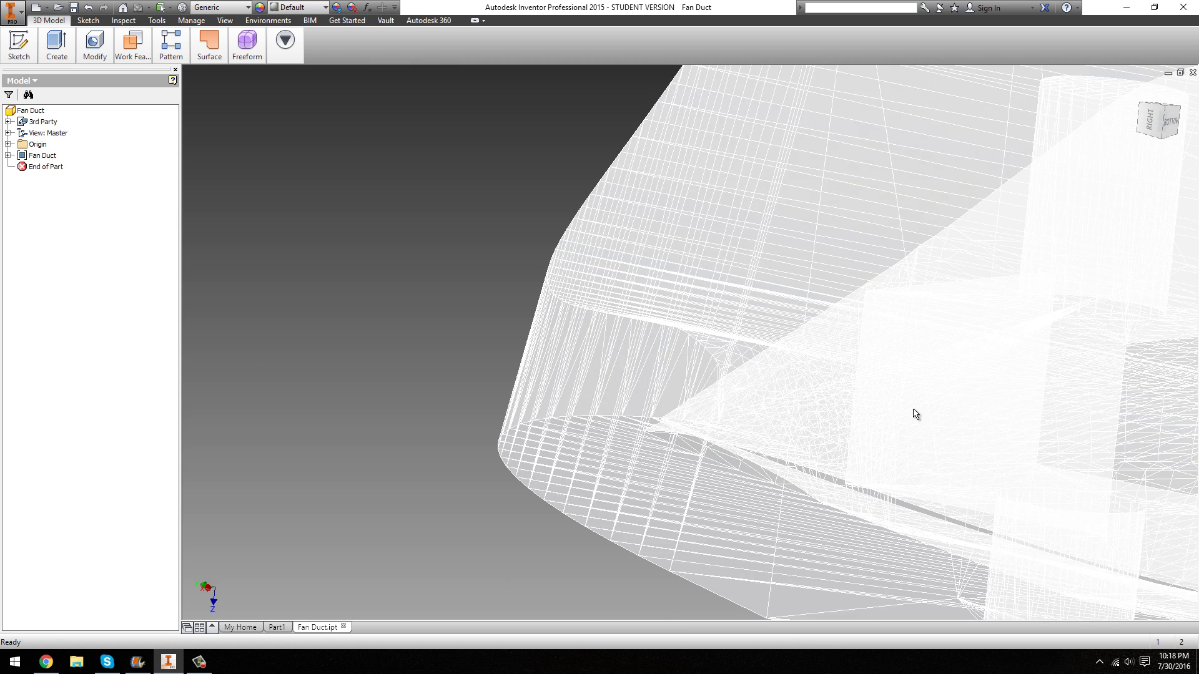
middle_click_drag(912, 409, 324, 241)
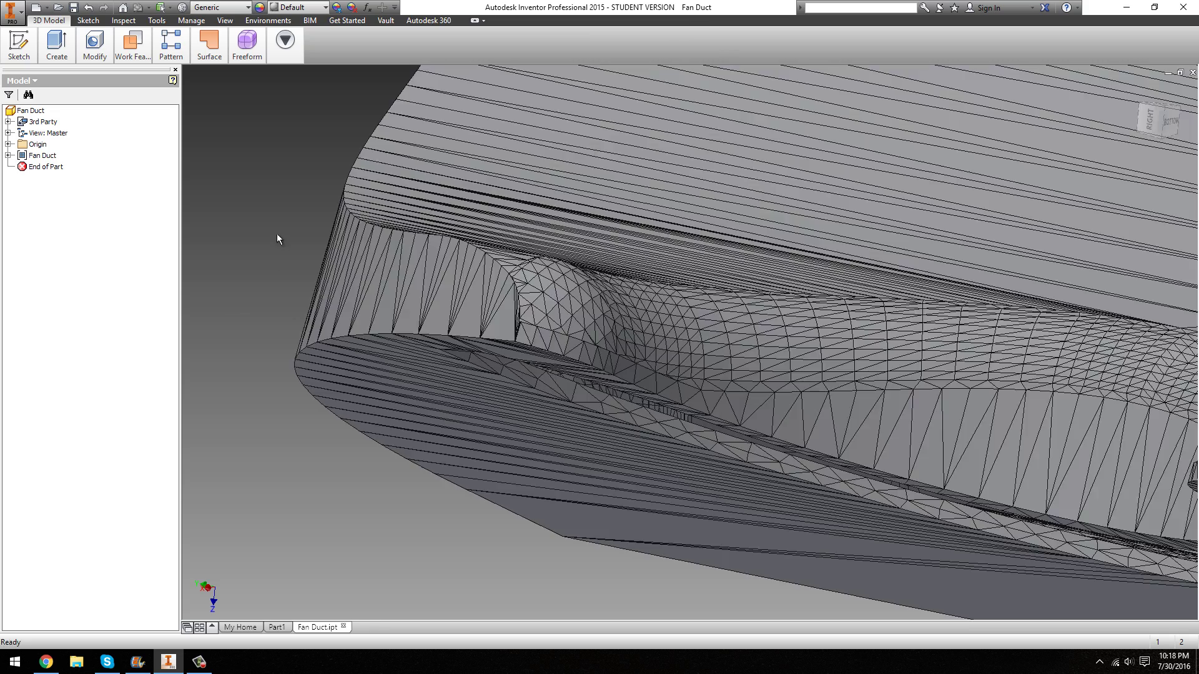
scroll(336, 271, "up", 4)
scroll(339, 273, "up", 3)
middle_click_drag(920, 366, 740, 375, "shift")
mouse_move(634, 265)
middle_mouse_down("shift")
mouse_move(657, 315)
mouse_move(603, 339)
mouse_move(753, 377)
middle_mouse_up("shift")
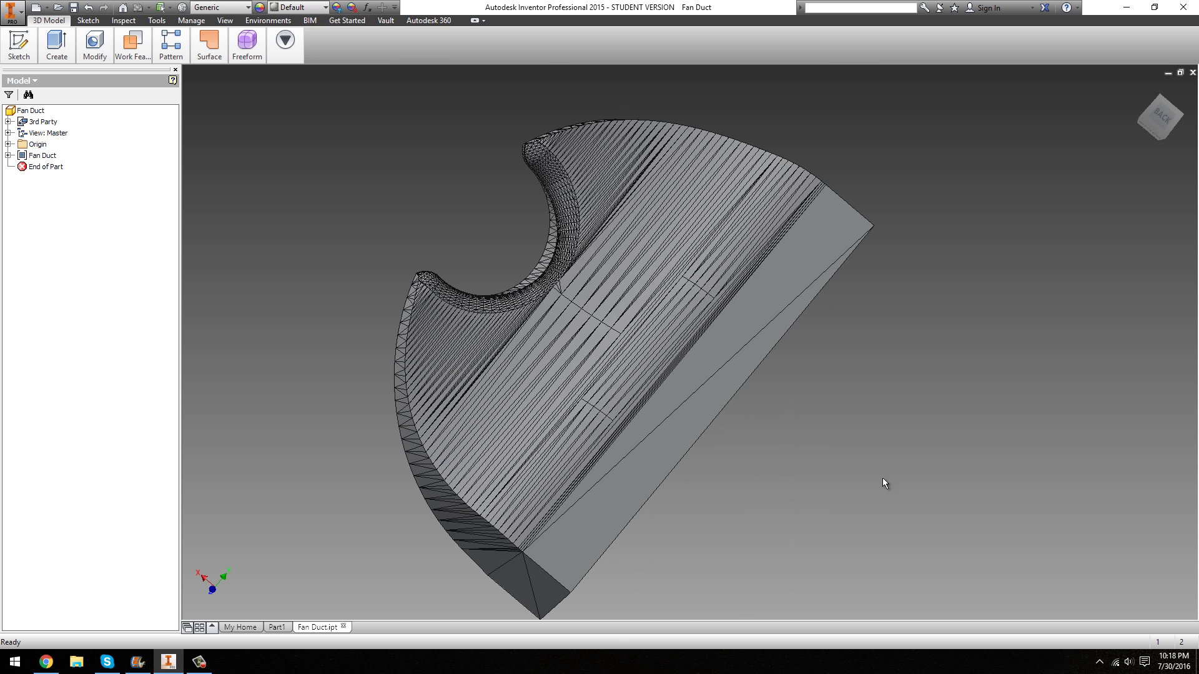
middle_click_drag(839, 358, 832, 309, "shift")
left_click(938, 341)
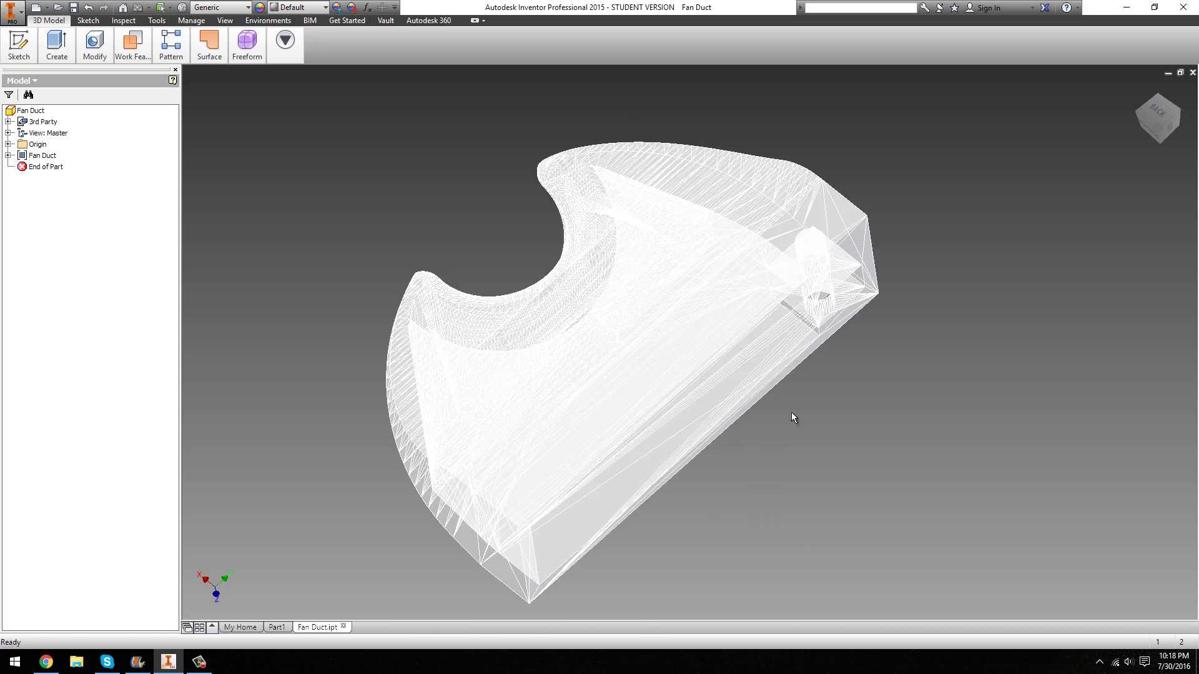
Examine the mesh facets inside the rectangular opening and around the screw hole
middle_click_drag(830, 447, 774, 287, "shift")
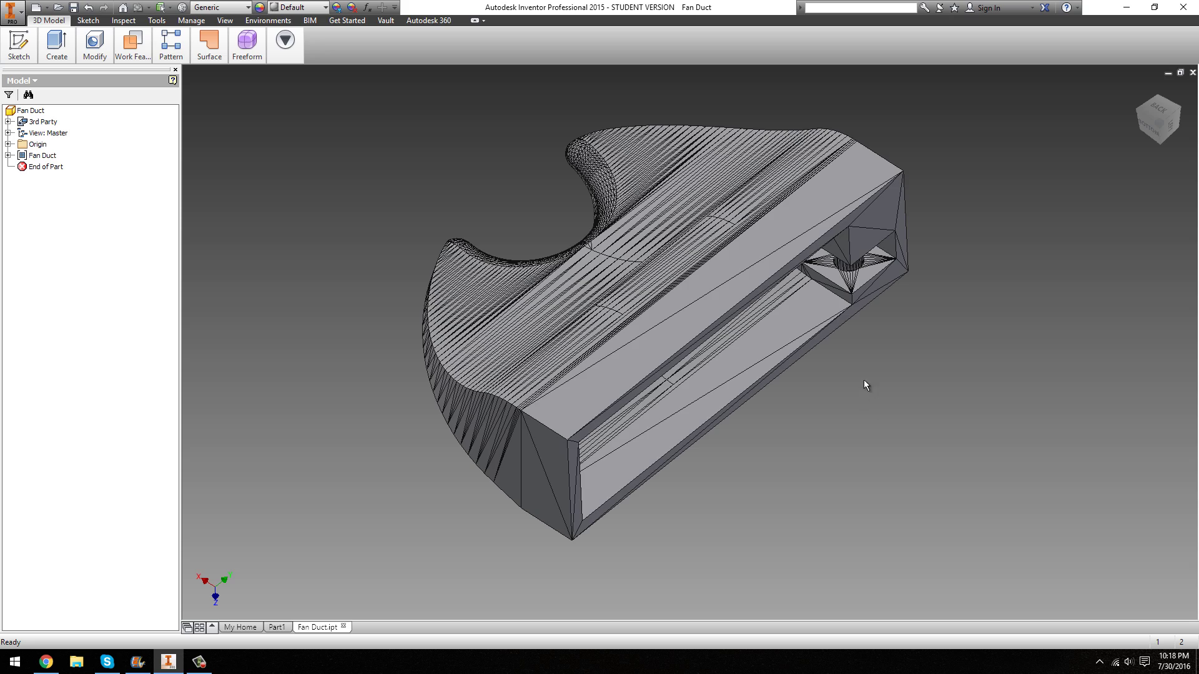
scroll(908, 359, "up", 4)
scroll(892, 376, "down", 5)
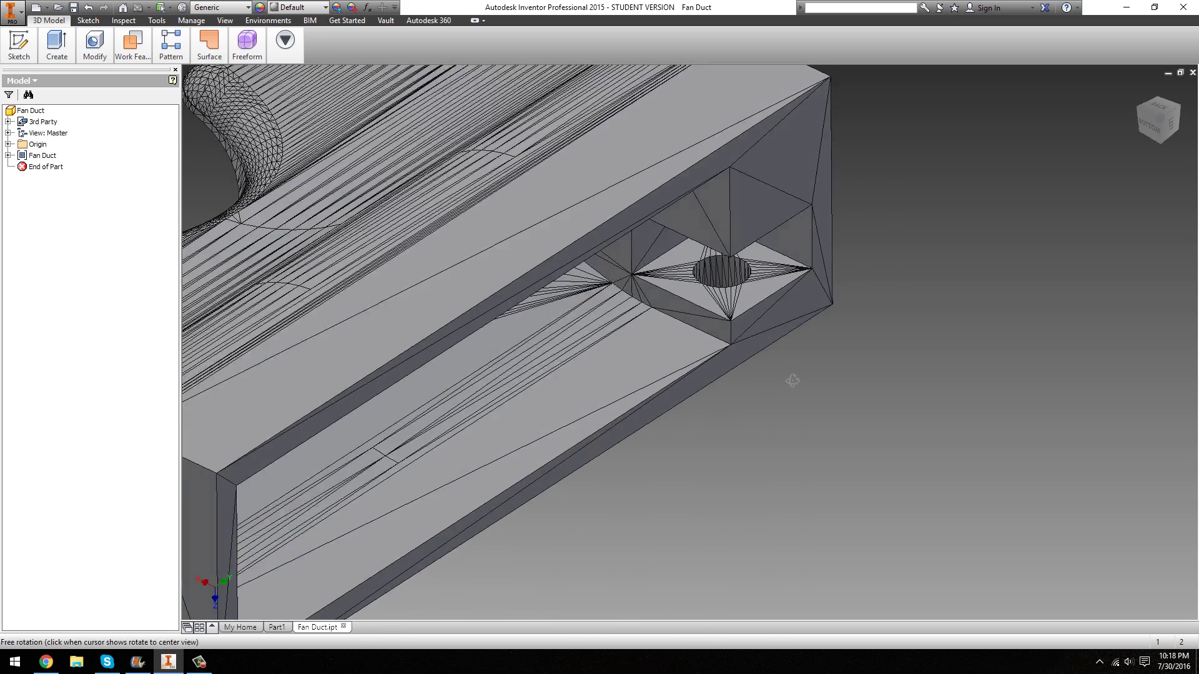
middle_click_drag(783, 435, 818, 312, "shift")
mouse_move(643, 406)
middle_mouse_down()
mouse_move(874, 393)
mouse_move(843, 350)
mouse_move(639, 405)
middle_mouse_up()
scroll(639, 406, "up", 5)
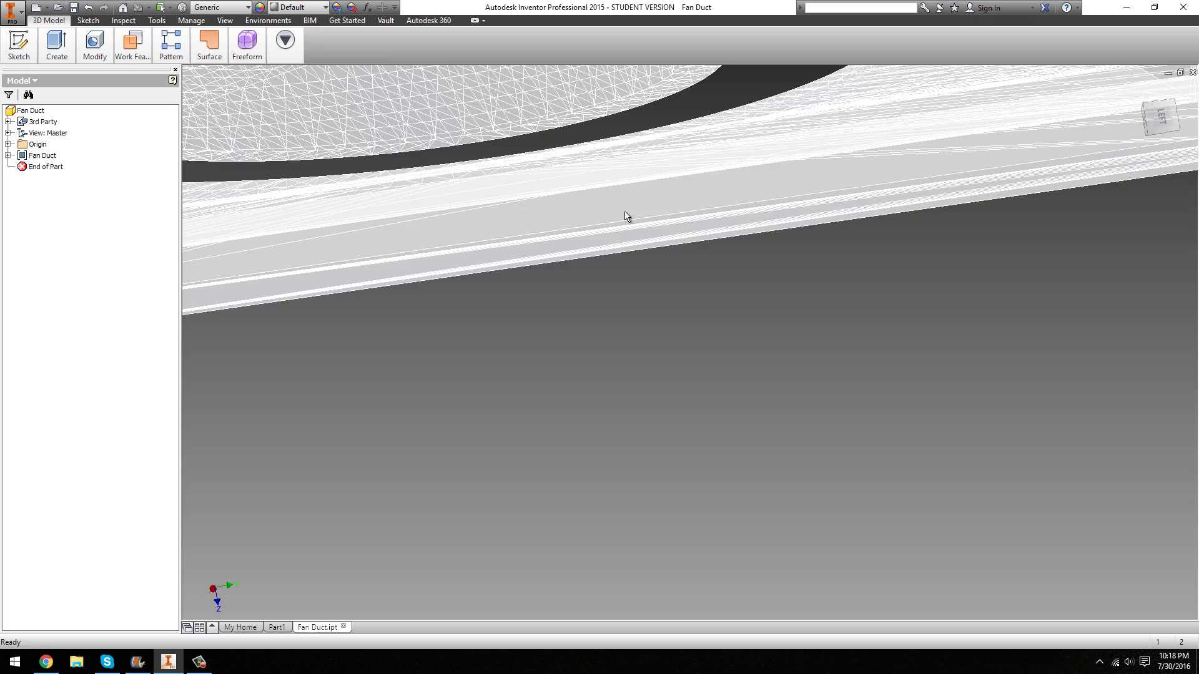
scroll(886, 343, "down", 6)
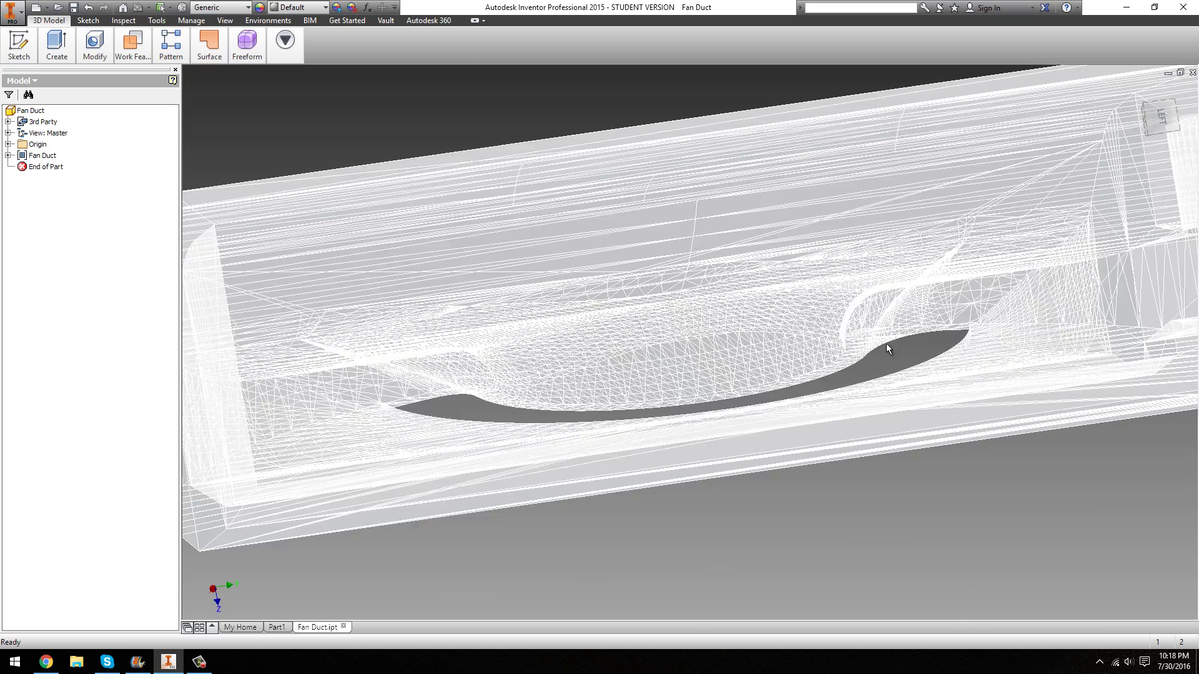
Examine the mesh around the curved cutout and its tips, followed by the whole faceted duct
middle_click_drag(788, 367, 837, 358, "shift")
scroll(785, 342, "up", 3)
middle_click_drag(734, 277, 785, 442, "shift")
scroll(818, 297, "up", 6)
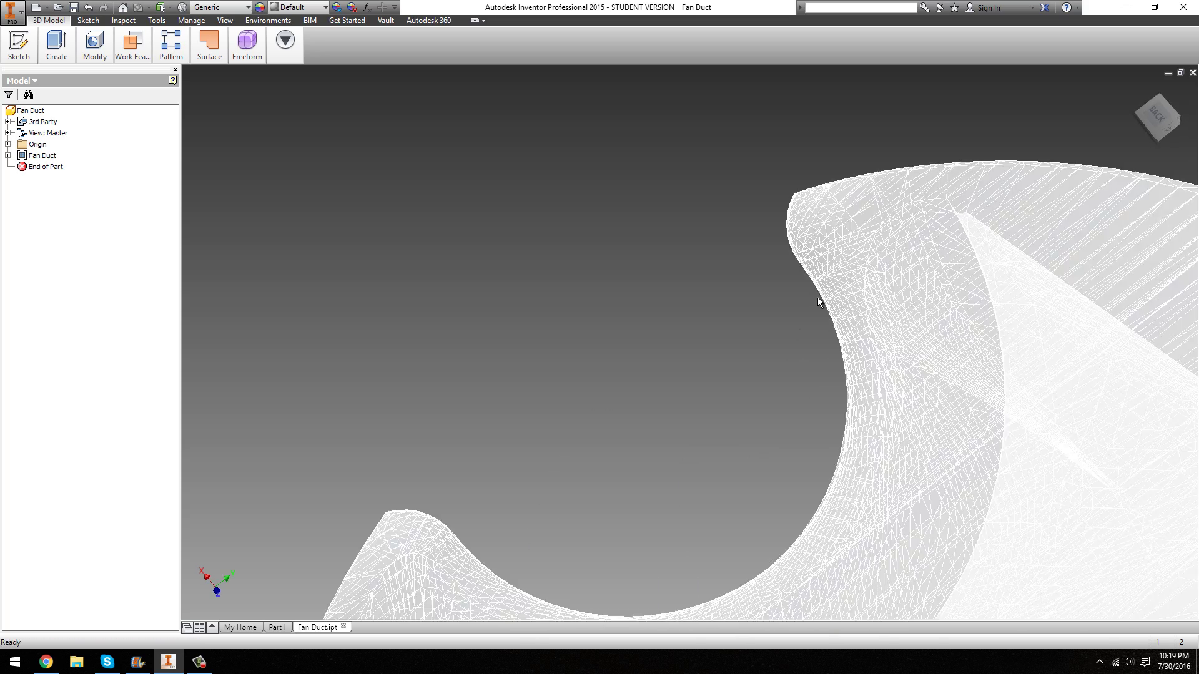
middle_click_drag(807, 417, 609, 308)
scroll(594, 332, "down", 6)
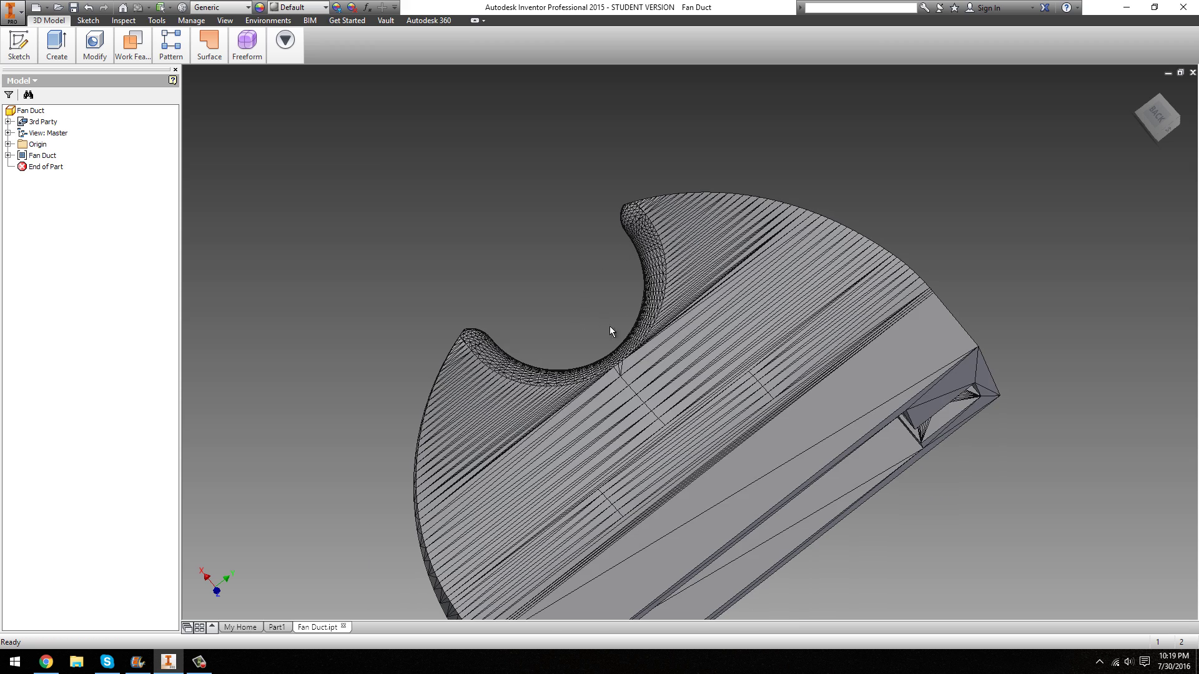
middle_click_drag(972, 493, 854, 414)
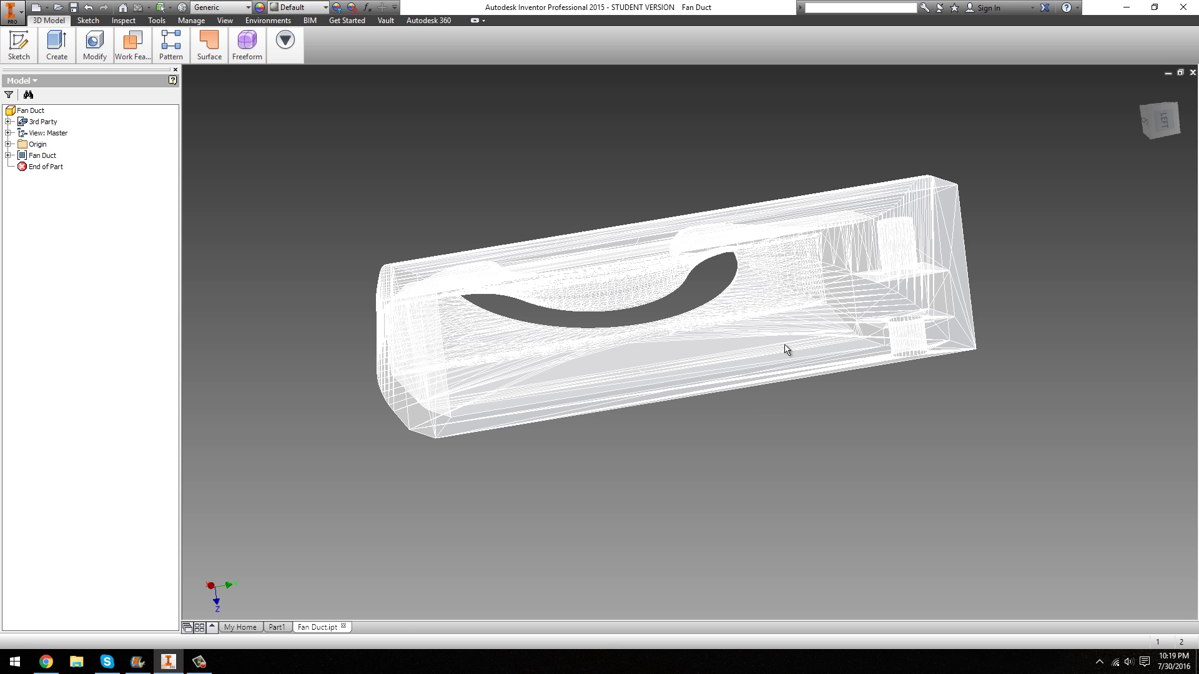
scroll(607, 517, "down", 3)
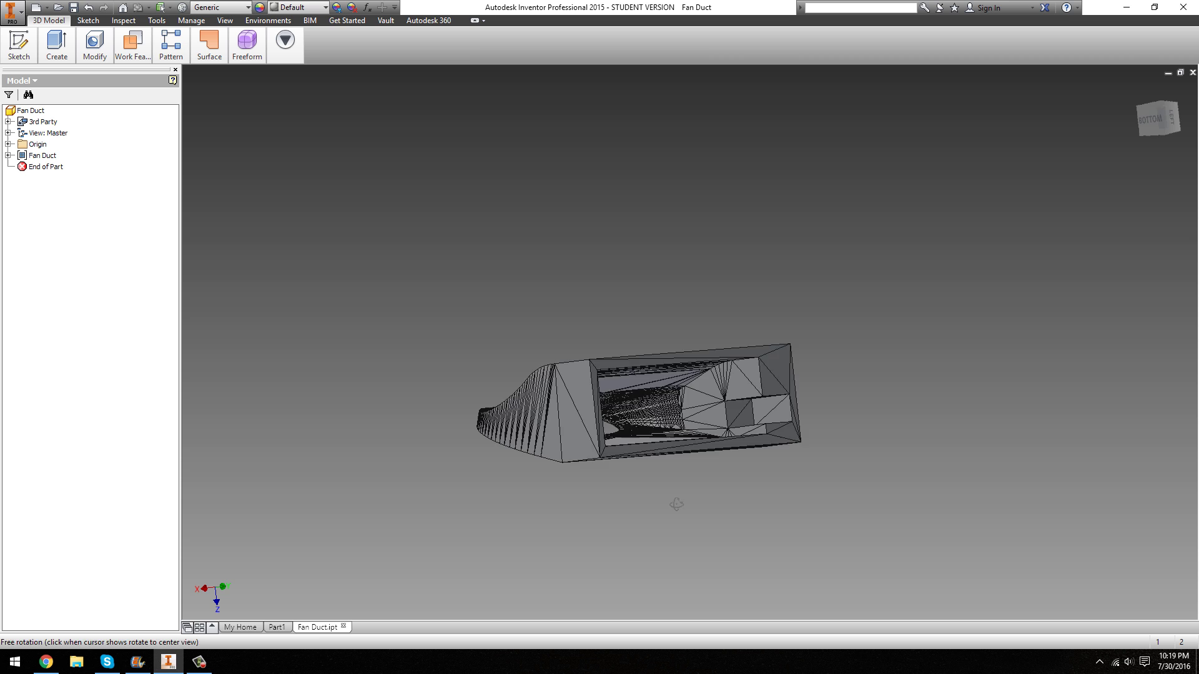
mouse_move(676, 504)
middle_mouse_down("shift")
mouse_move(697, 509)
mouse_move(686, 499)
middle_mouse_up("shift")
middle_click_drag(753, 457, 781, 402)
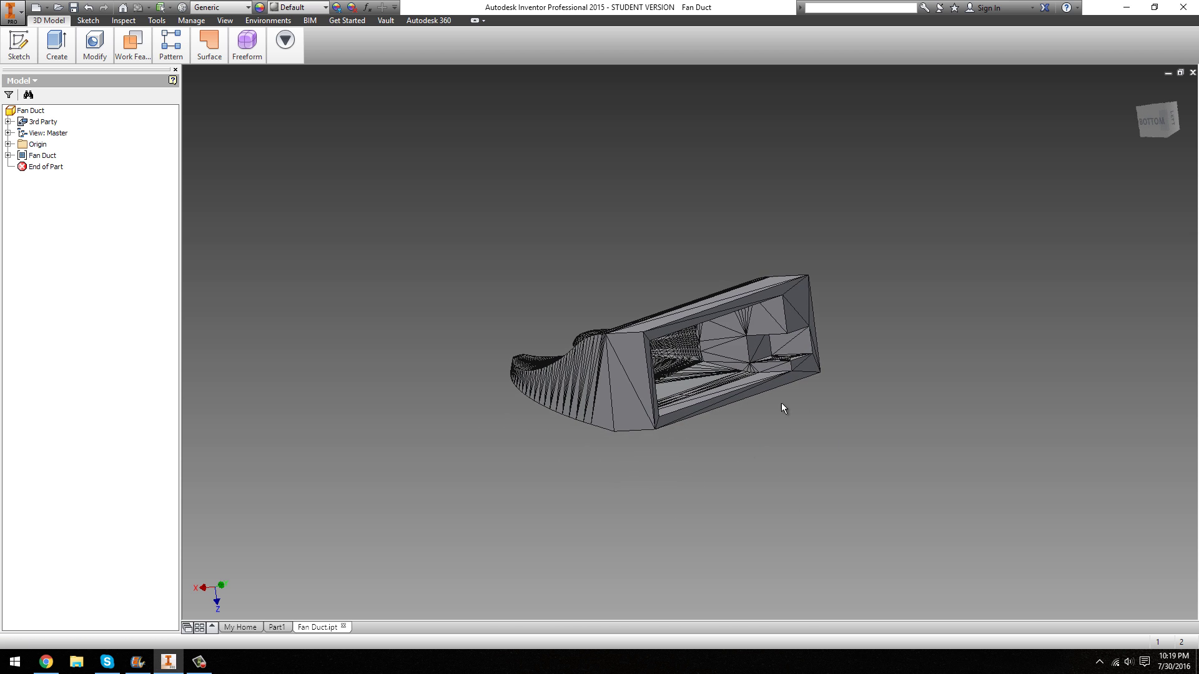
scroll(781, 403, "down", 4)
middle_click_drag(969, 266, 1043, 291)
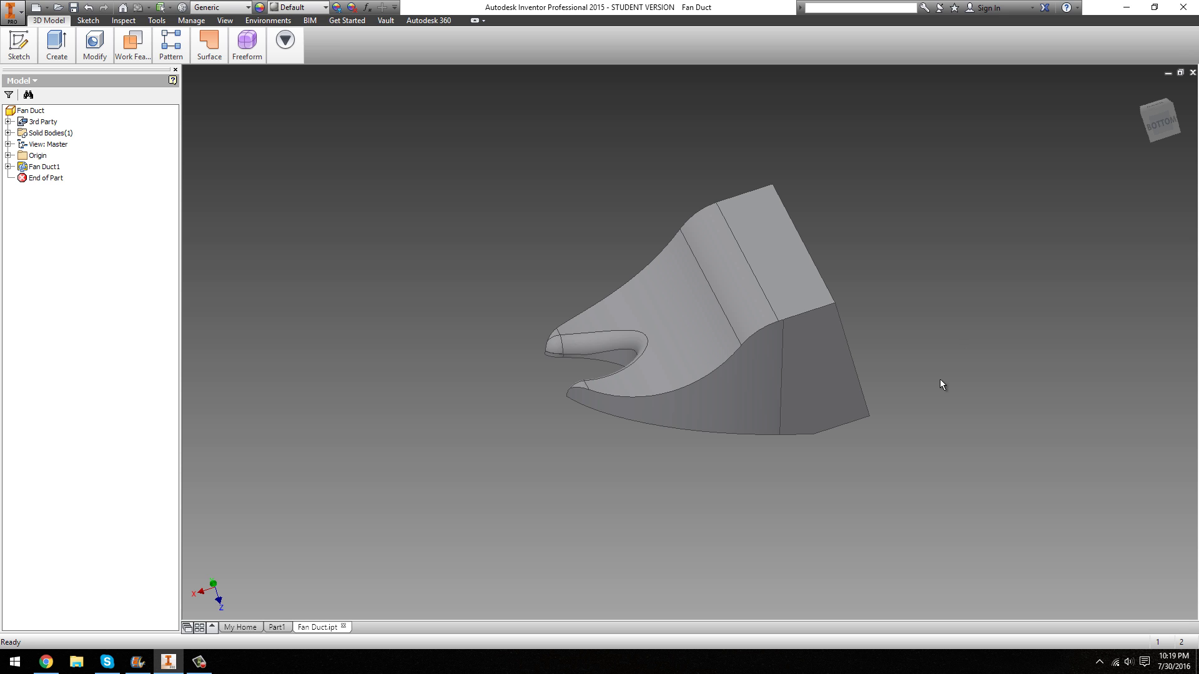
Inspect the contents of the imported Fan Duct1 feature and highlight its Base1 solid on the model
left_click(8, 166)
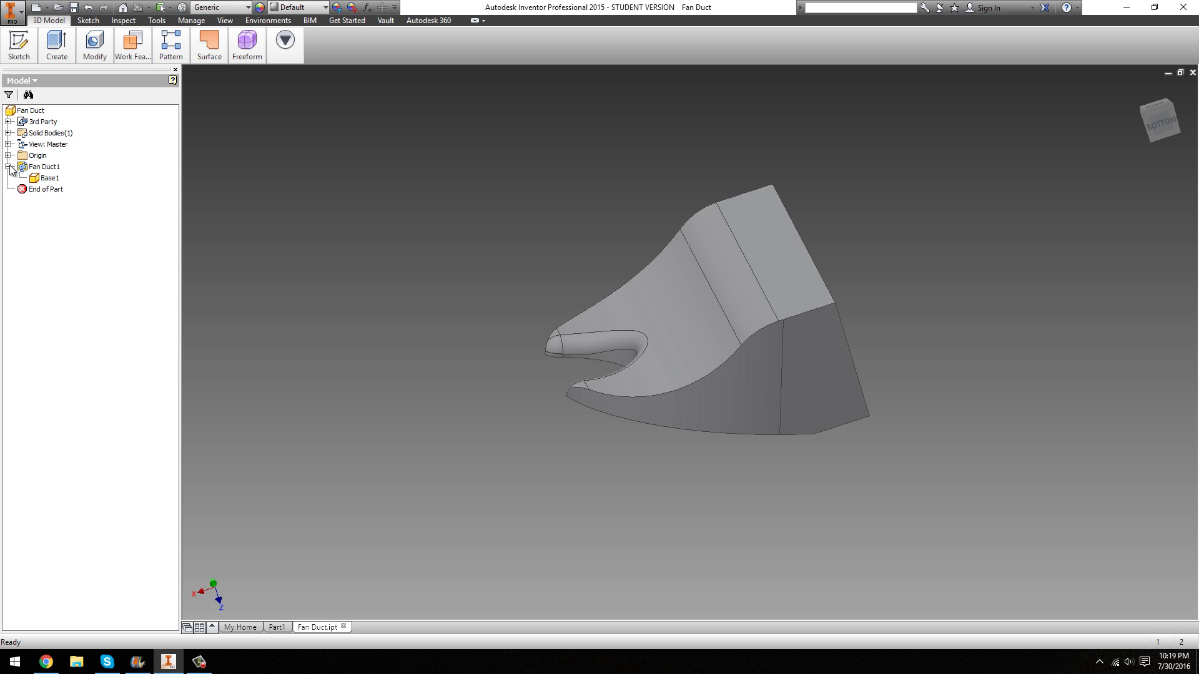
left_click(46, 181)
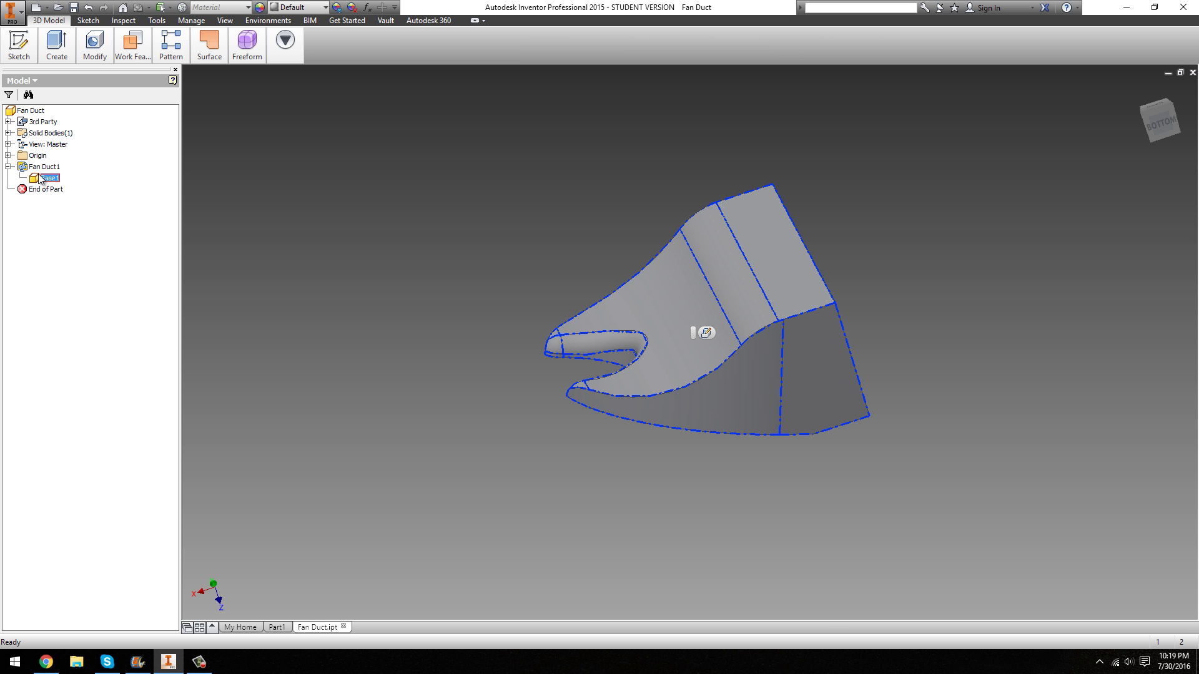
left_click(8, 167)
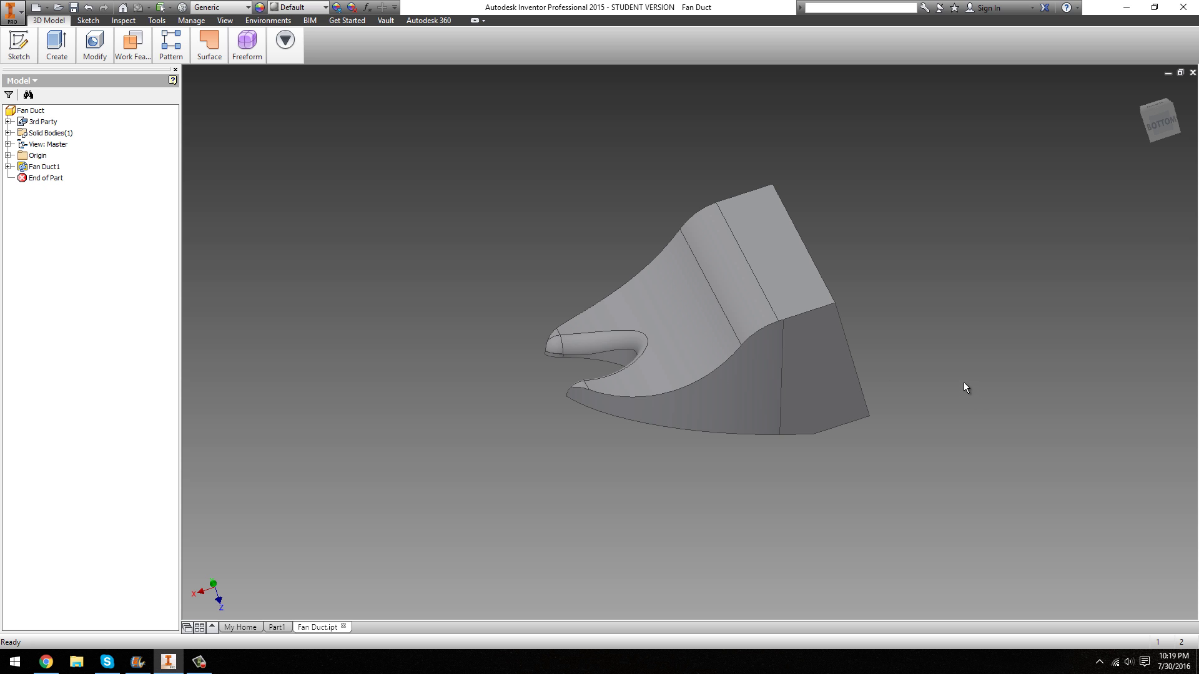
Check that individual faces of the imported solid can be selected, from the flat faces to the rounded tip
left_click(777, 268)
left_click(757, 367)
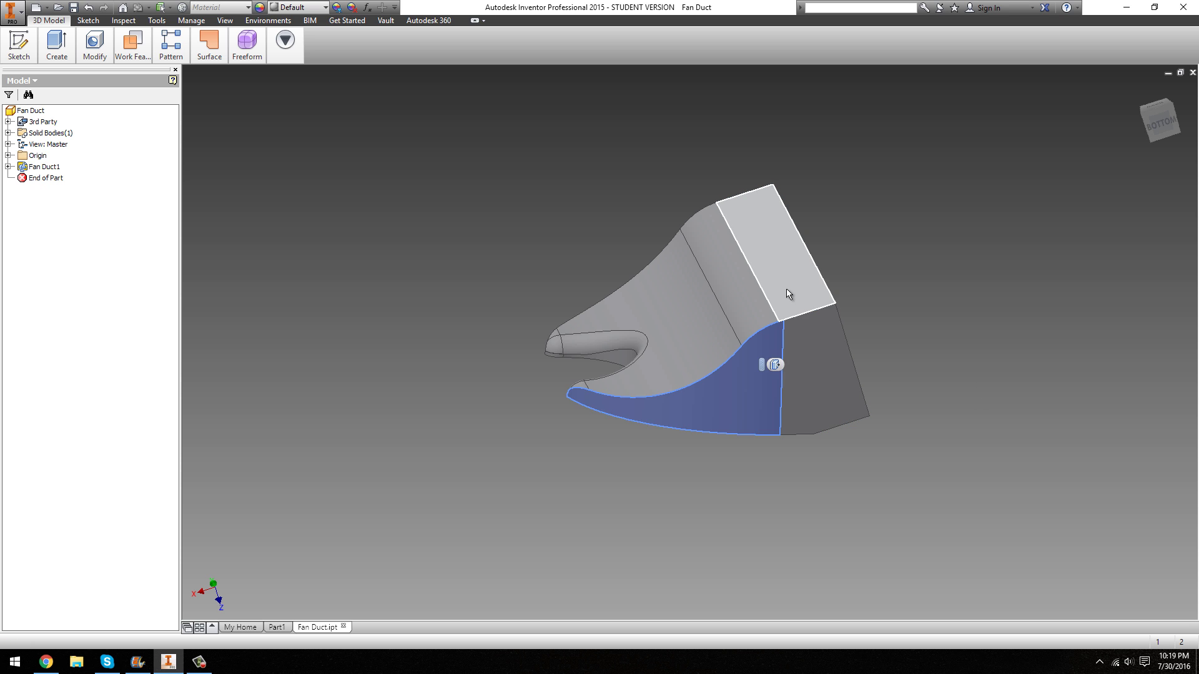
left_click(785, 291)
left_click(751, 307)
left_click(716, 327)
left_click(626, 340)
left_click(559, 355)
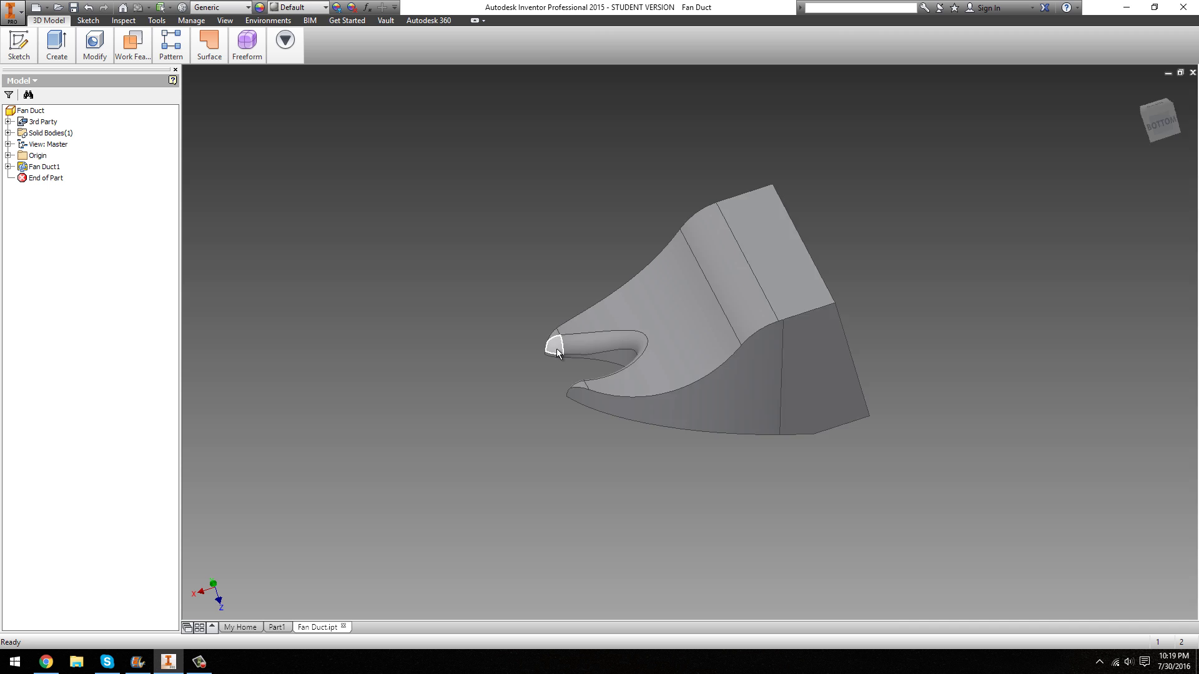
Start a sketch on the flat outer face beside the duct's curved bend and draw a freehand circle near the end edge
scroll(557, 350, "up", 5)
scroll(748, 400, "up", 5)
scroll(853, 427, "down", 3)
middle_click_drag(854, 427, 546, 372, "shift")
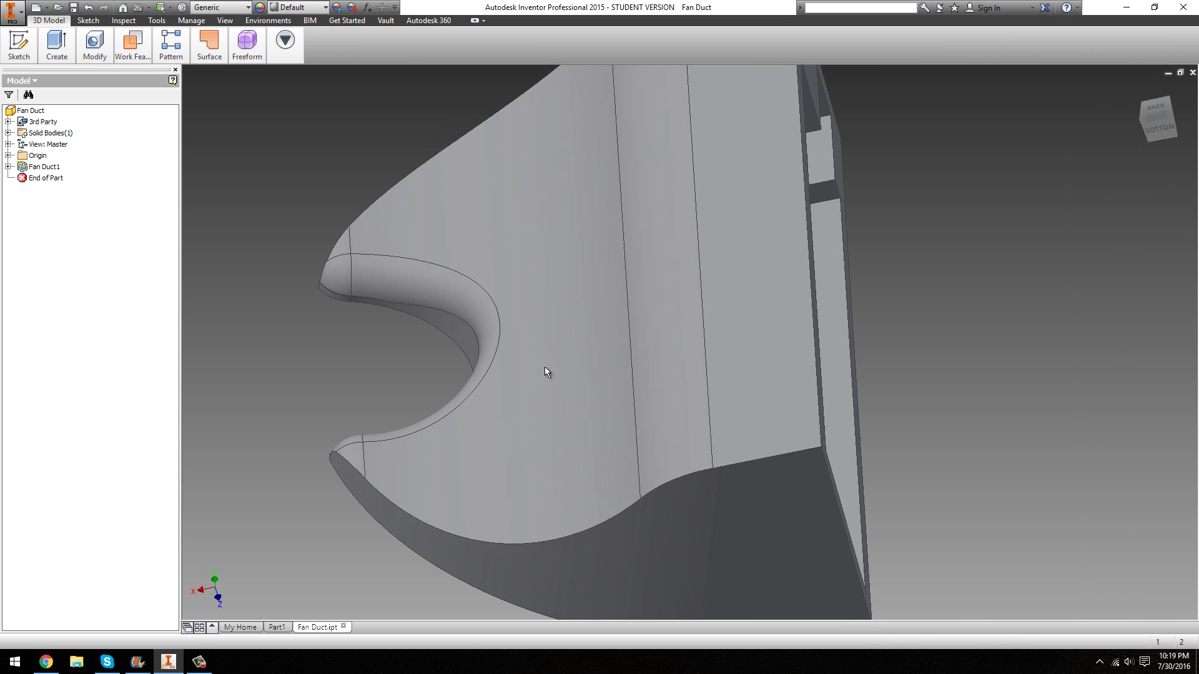
left_click(725, 270)
left_click(749, 256)
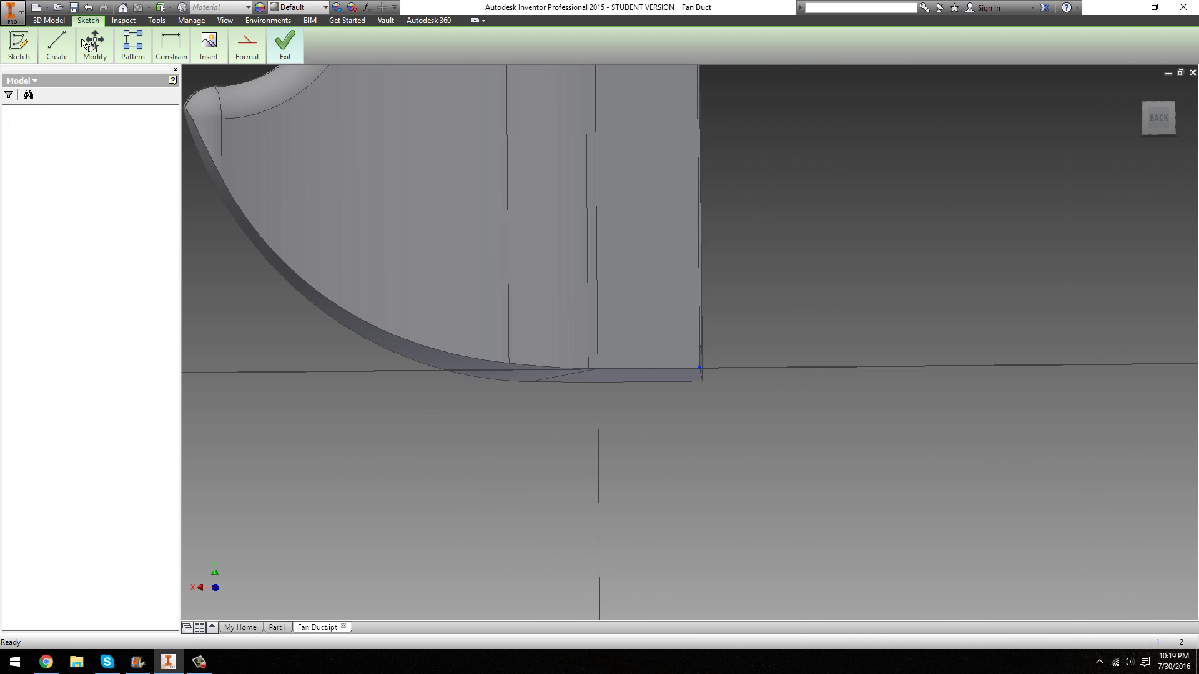
left_click(56, 43)
left_click(82, 81)
left_click(601, 212)
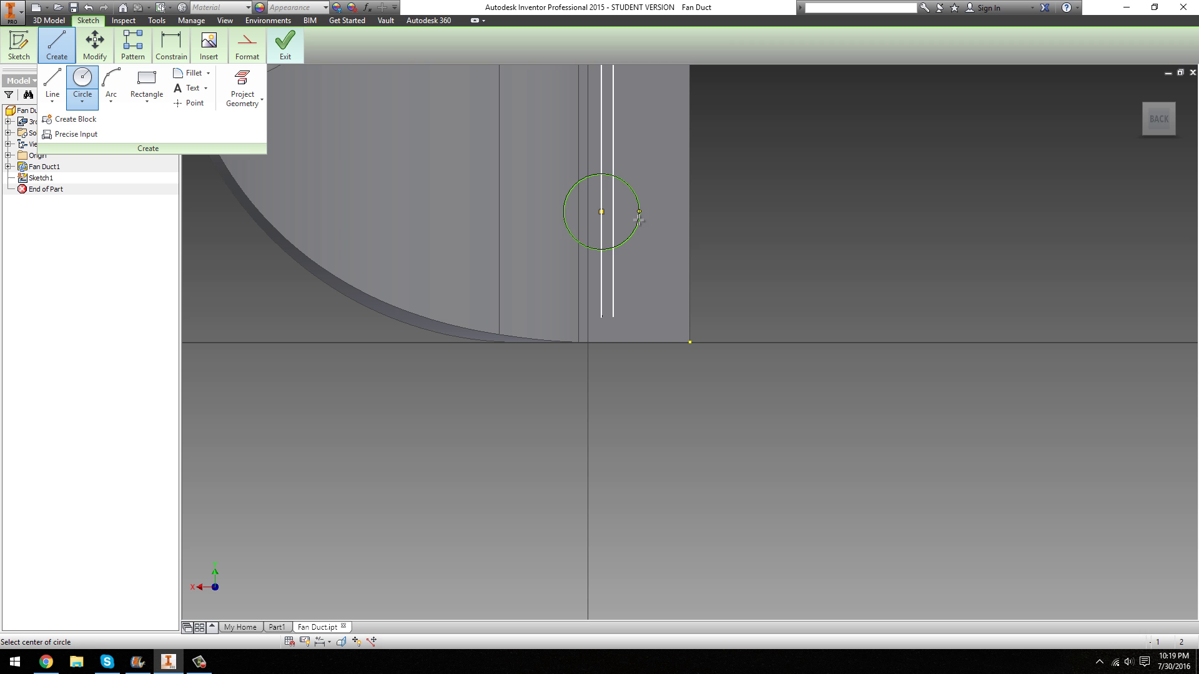
left_click(638, 218)
Extrude the circle 10 mm as a cut into the duct wall and inspect the hole
left_click(49, 20)
left_click(57, 43)
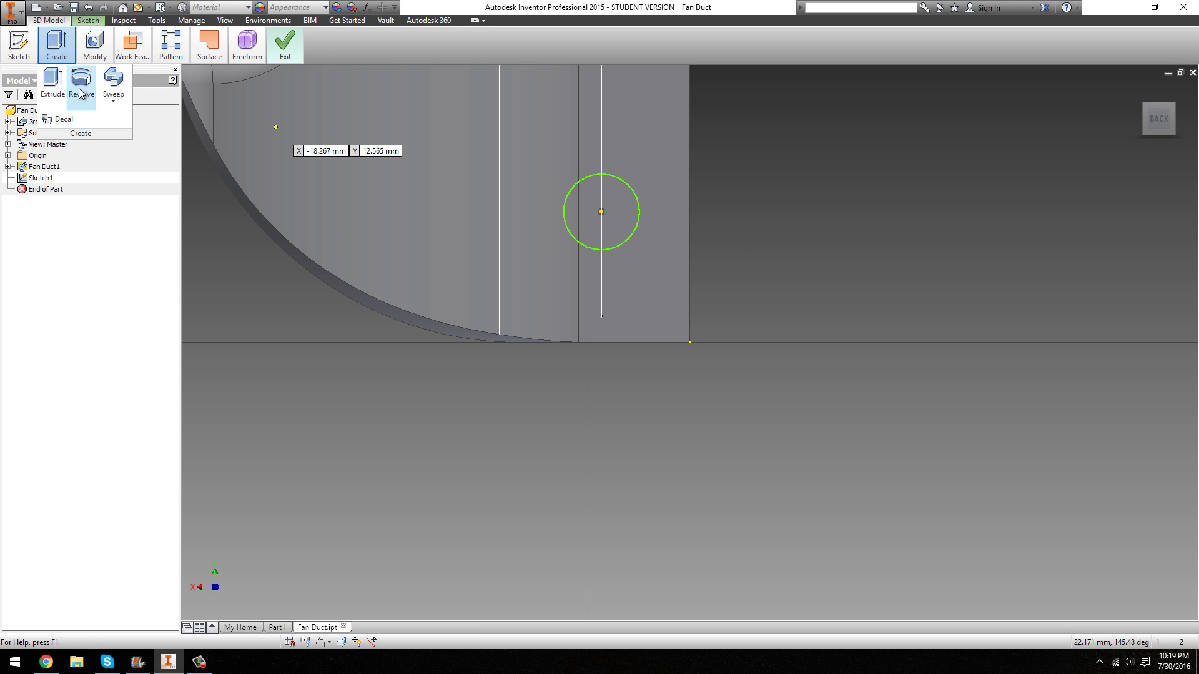
left_click(52, 80)
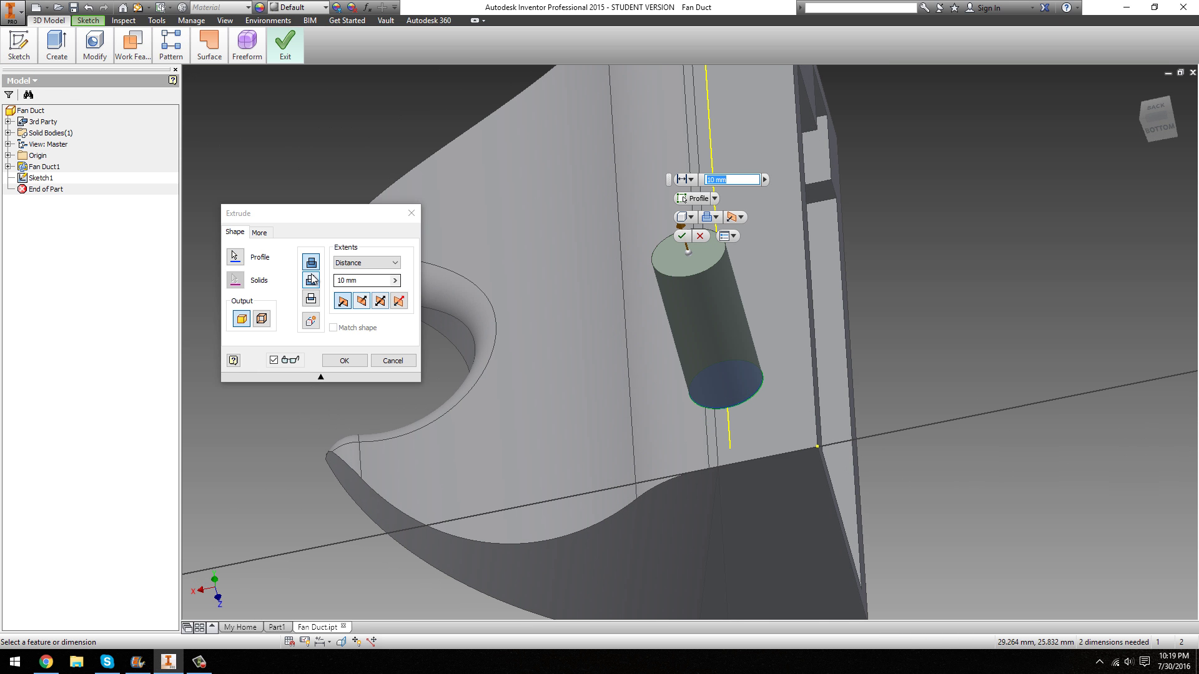
left_click(311, 280)
left_click(350, 362)
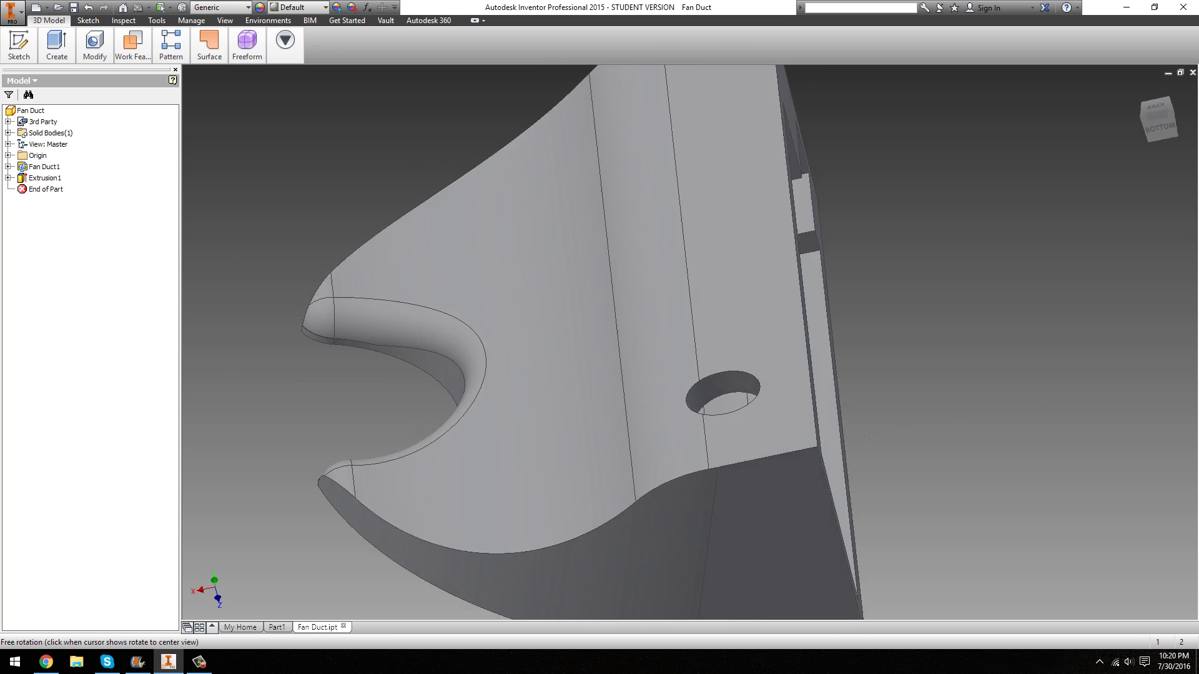
middle_click_drag(870, 439, 455, 393, "shift")
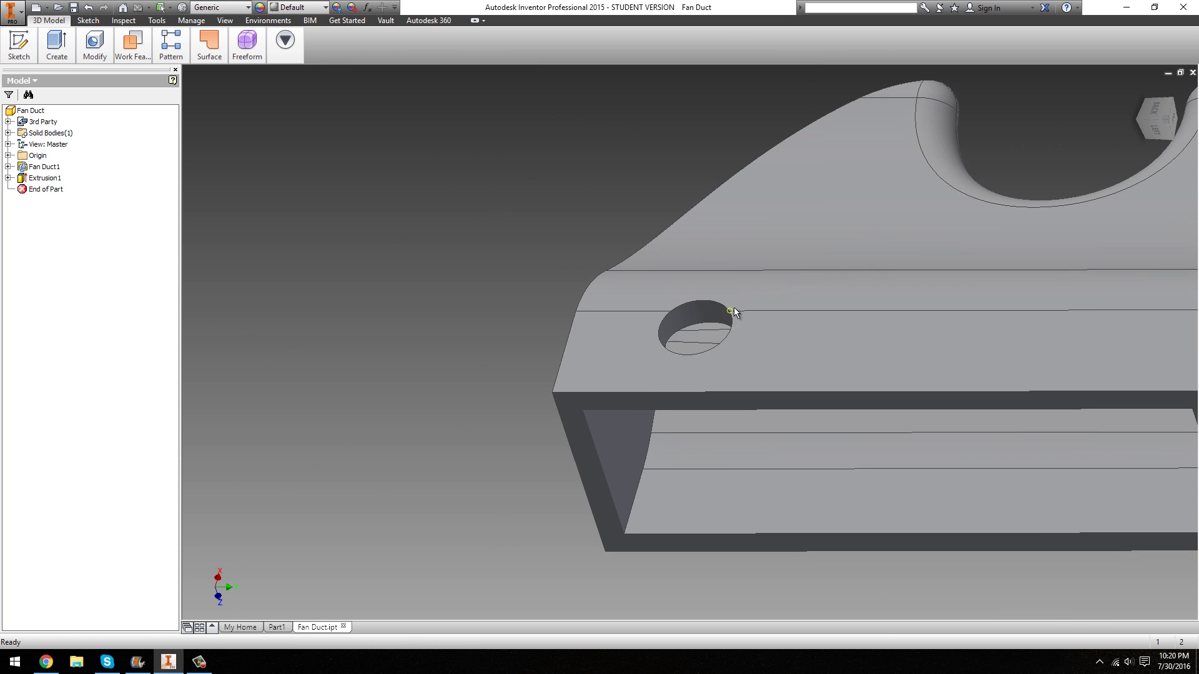
scroll(733, 307, "down", 3)
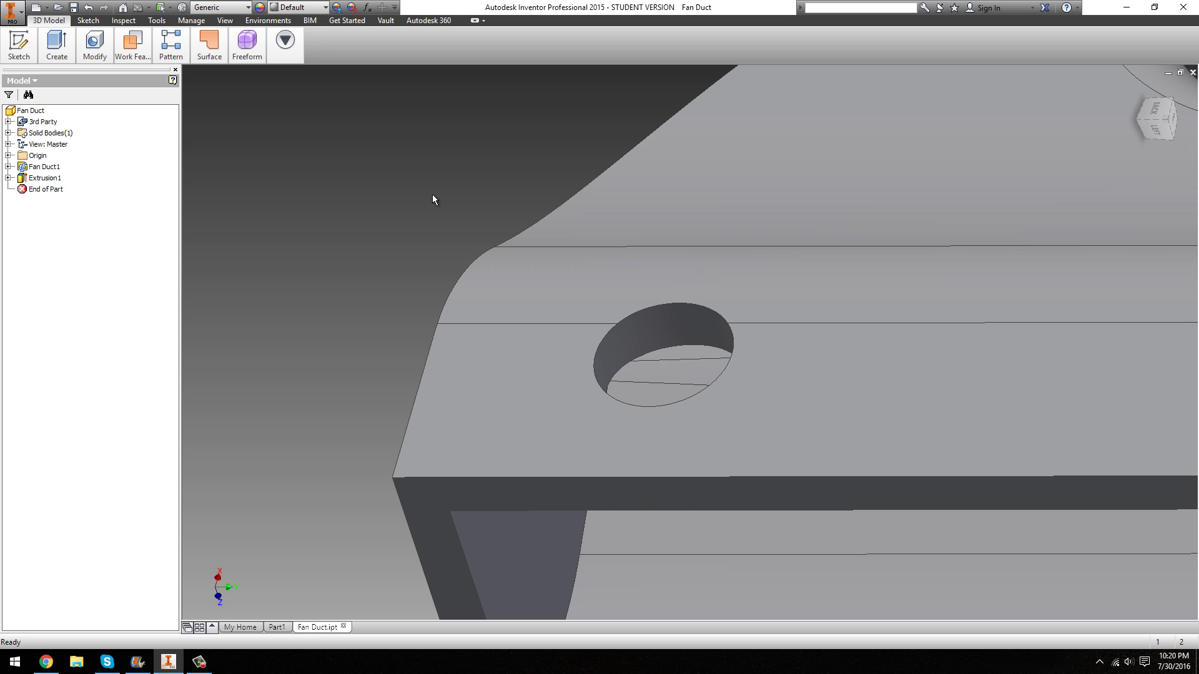
Undo the hole extrusion and its circle sketch
key("ctrl+z")
key("ctrl+z")
key("ctrl+z")
Examine the imported solid's rectangular opening and interior surfaces, along with its underside and curved cutout
scroll(433, 193, "up", 5)
middle_click_drag(580, 197, 643, 344, "shift")
mouse_move(643, 343)
middle_mouse_down()
mouse_move(784, 354)
mouse_move(902, 339)
middle_mouse_up()
scroll(783, 313, "down", 3)
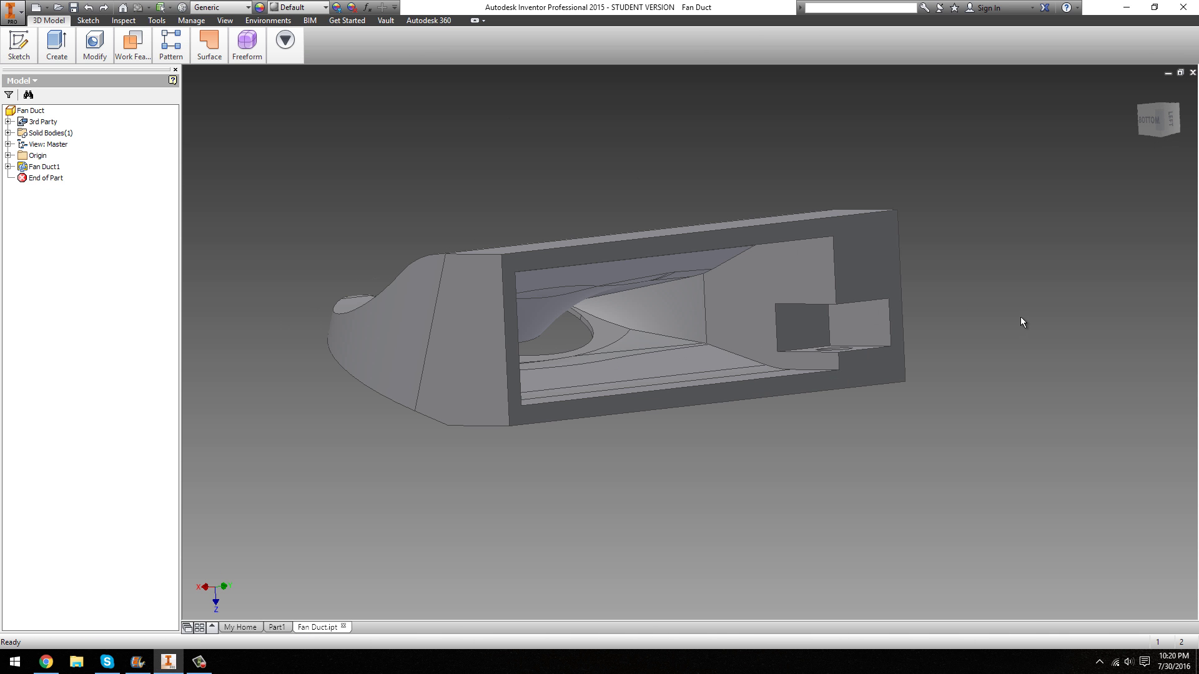
middle_click_drag(983, 347, 905, 348, "shift")
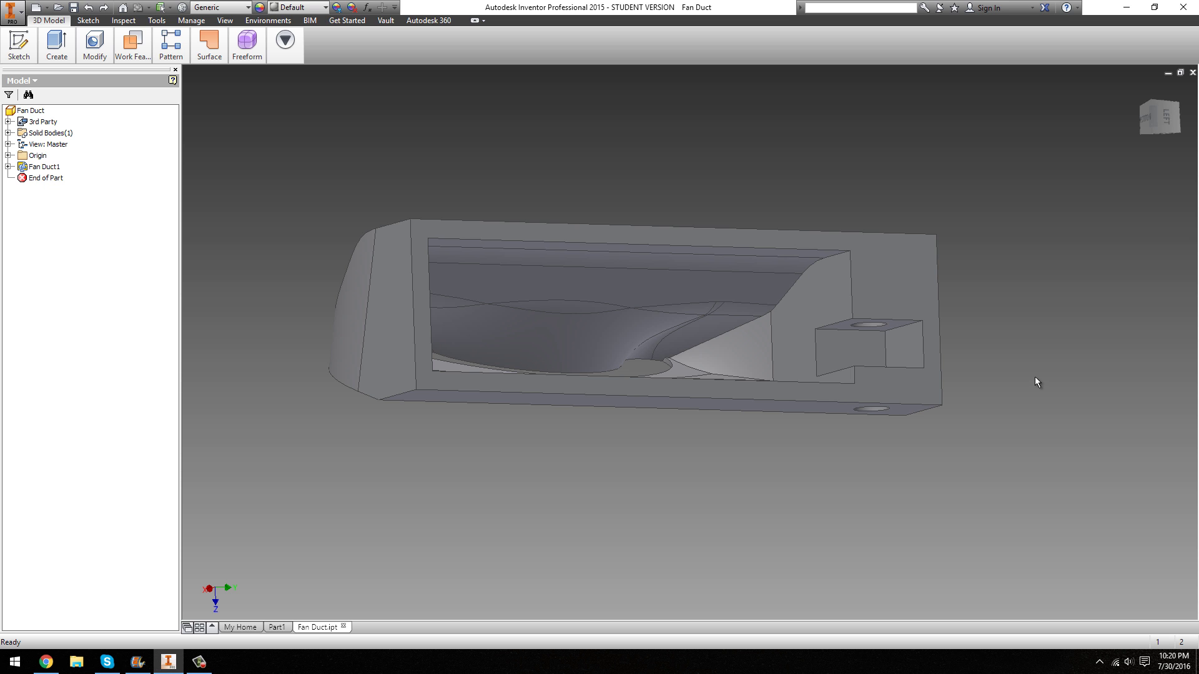
middle_click_drag(749, 353, 765, 438, "shift")
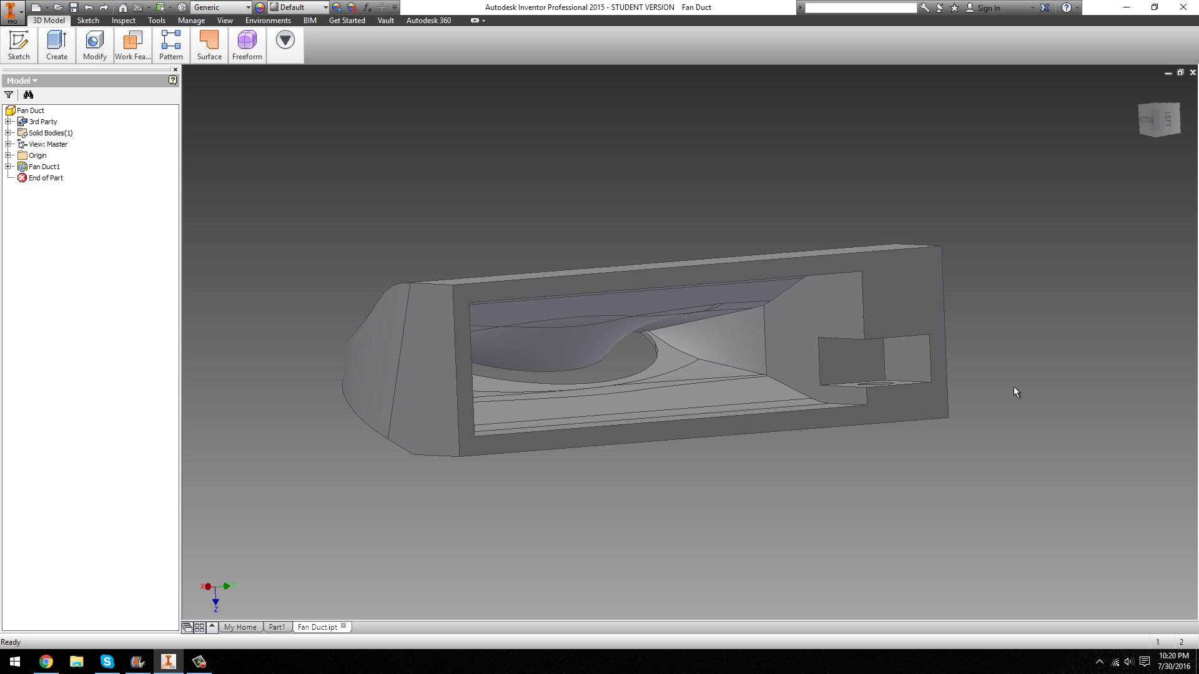
middle_click_drag(1014, 392, 871, 430, "shift")
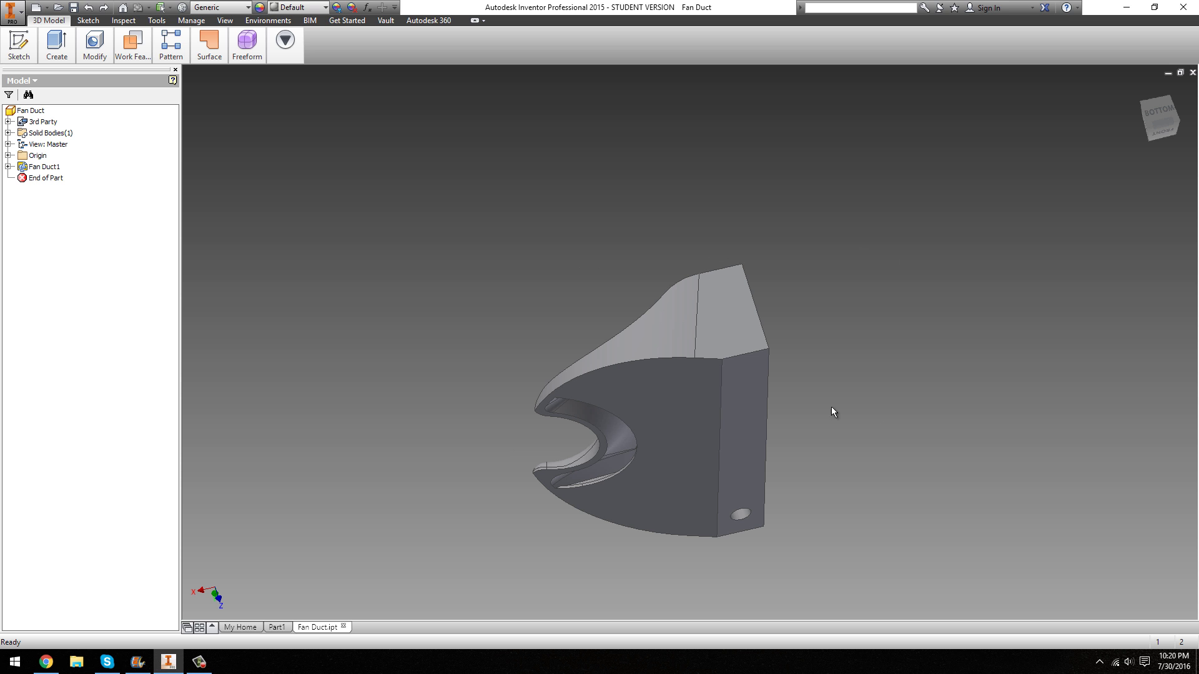
middle_click_drag(924, 394, 719, 477, "shift")
scroll(732, 269, "down", 4)
scroll(678, 413, "up", 5)
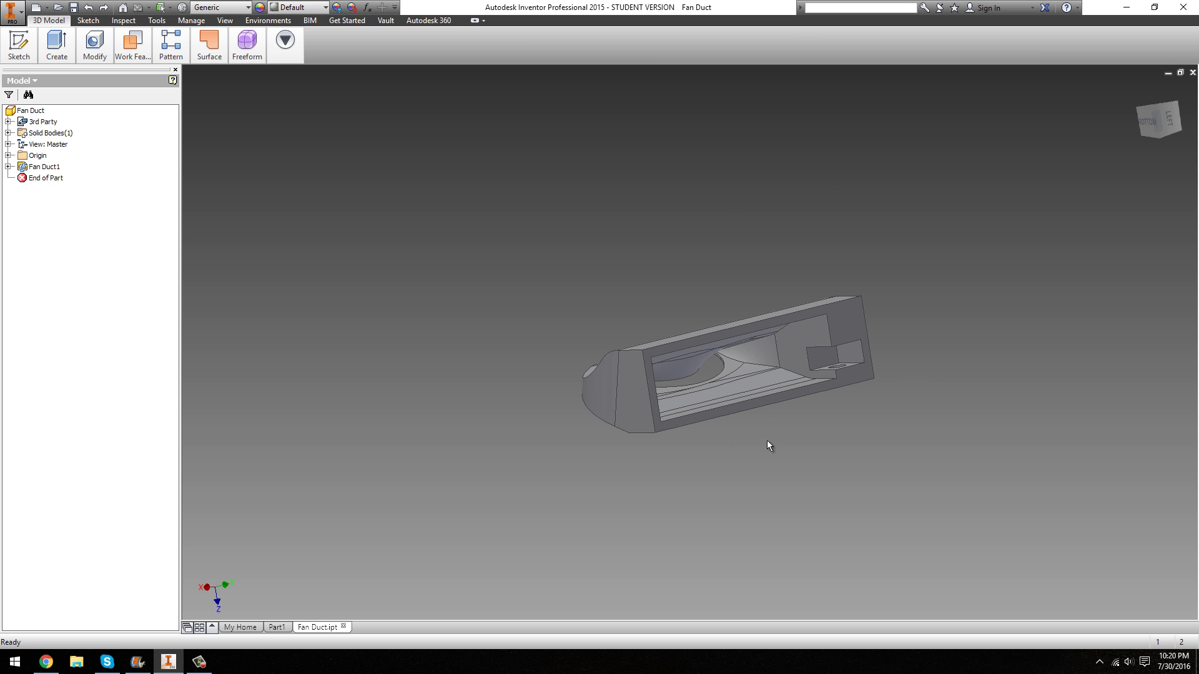
Examine the whole solid duct from the open end, the outlet slots underneath and the outer curved side
scroll(879, 342, "up", 4)
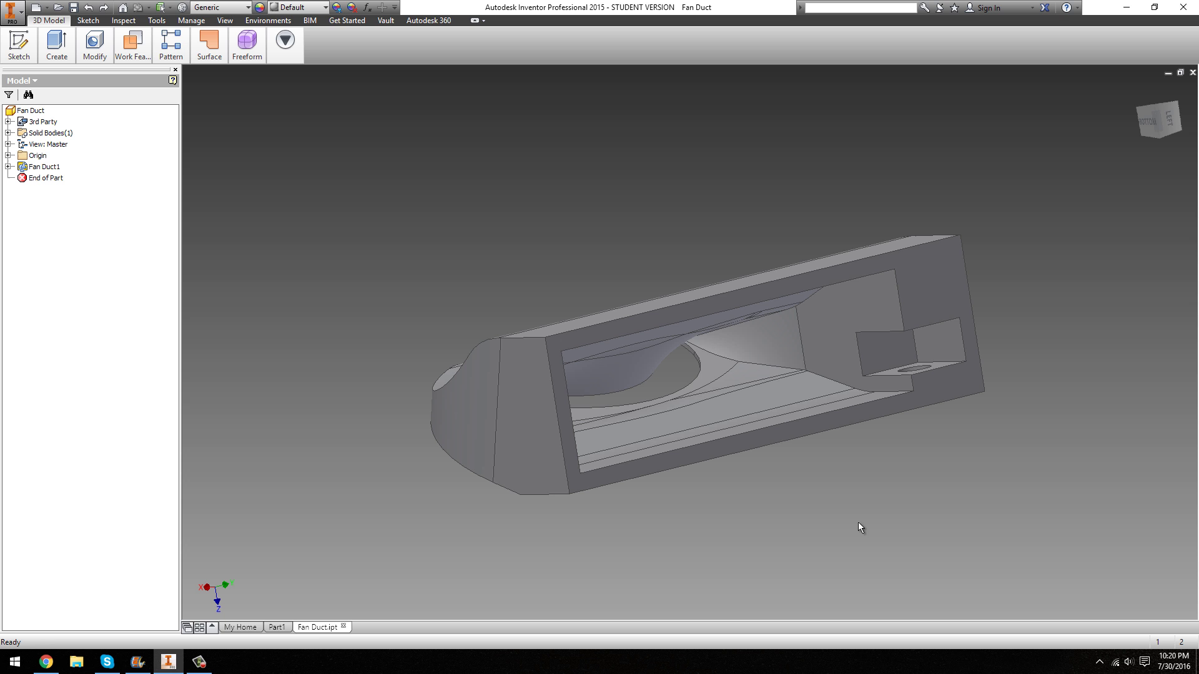
scroll(1061, 415, "down", 3)
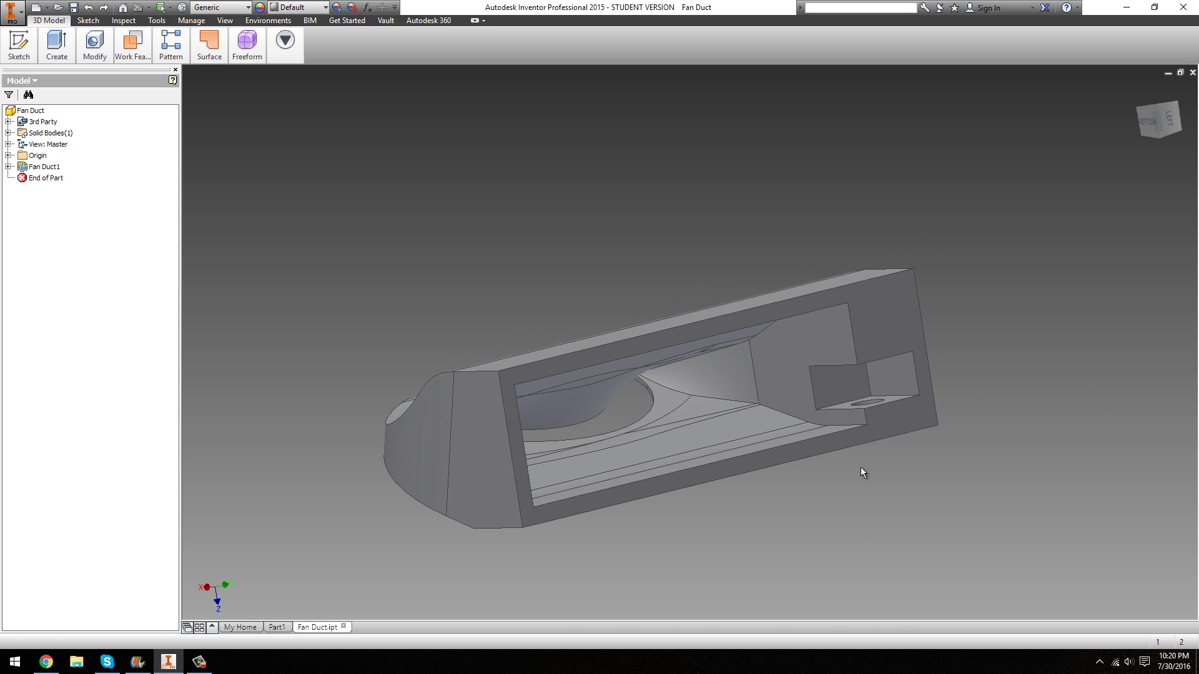
scroll(1006, 368, "up", 4)
key("F4")
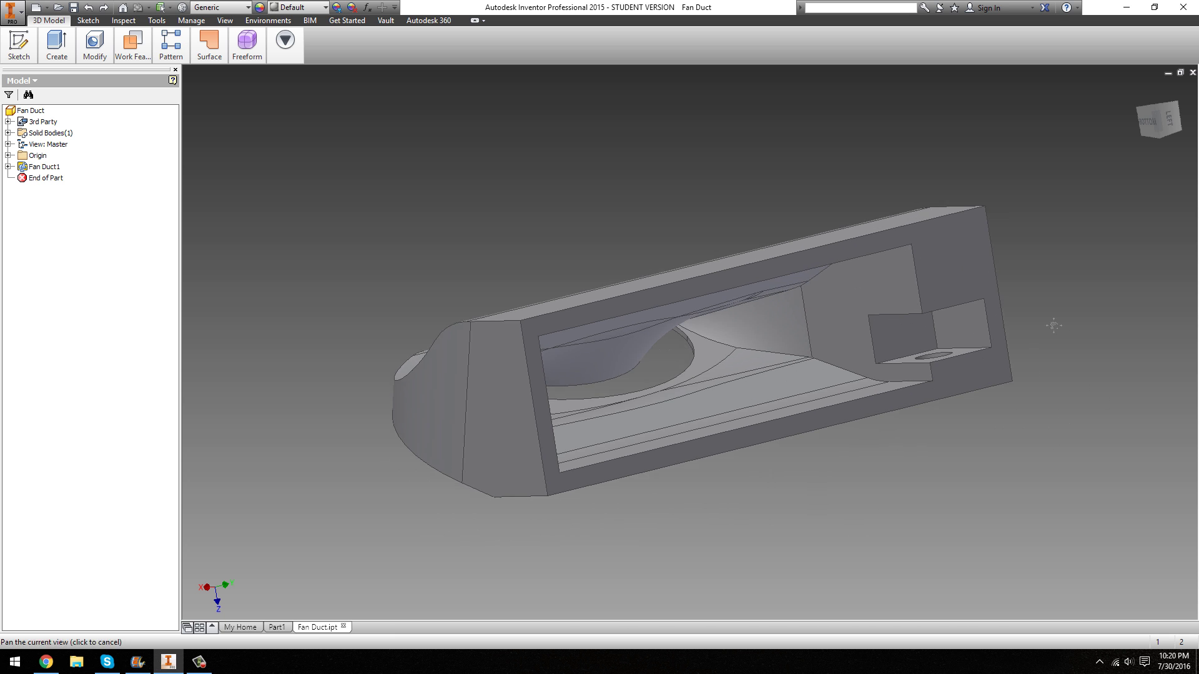
left_click_drag(888, 484, 1030, 353)
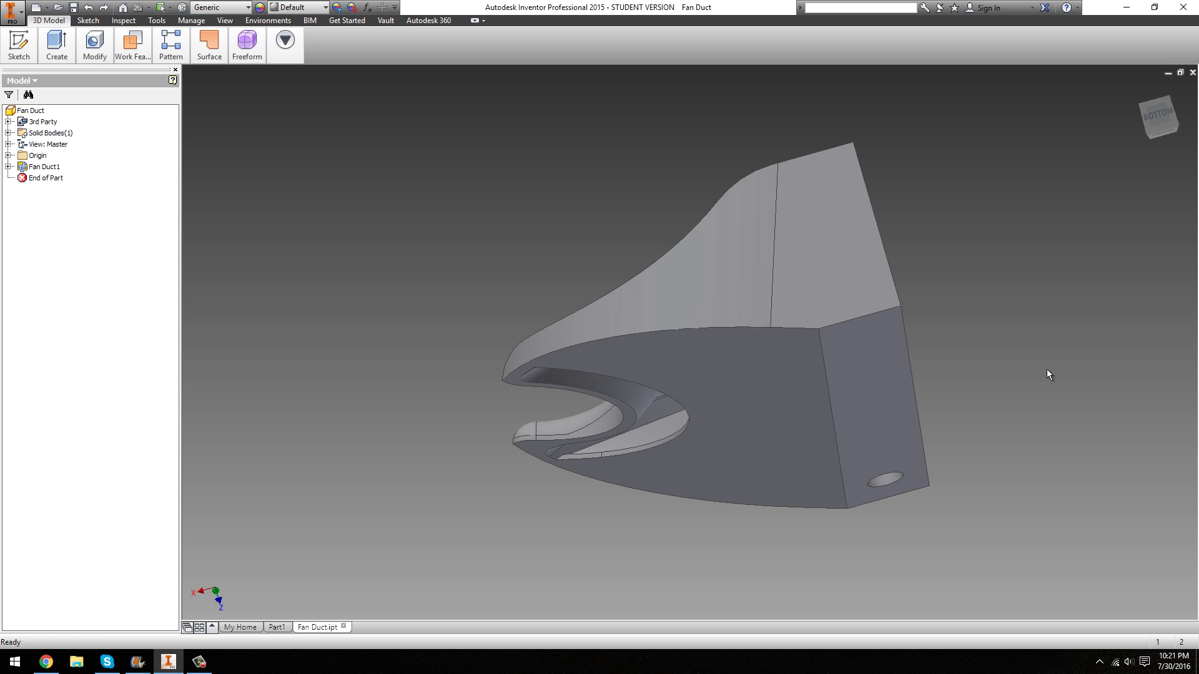
key("F4")
left_click_drag(1046, 369, 946, 493)
key("Escape")
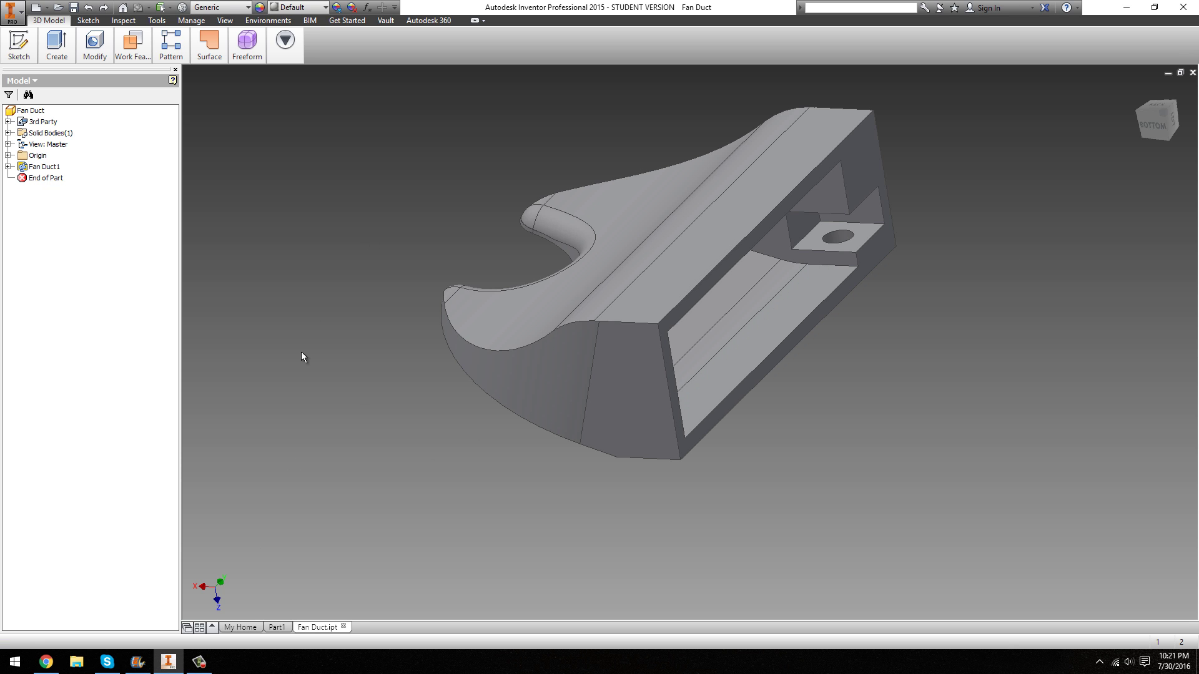
Examine the screw-hole pocket inside the rectangular opening up close, followed by the whole open end
middle_click_drag(994, 260, 975, 306)
scroll(975, 313, "down", 2)
middle_click_drag(1024, 338, 964, 374, "shift")
middle_click_drag(1085, 363, 894, 358)
scroll(898, 351, "up", 5)
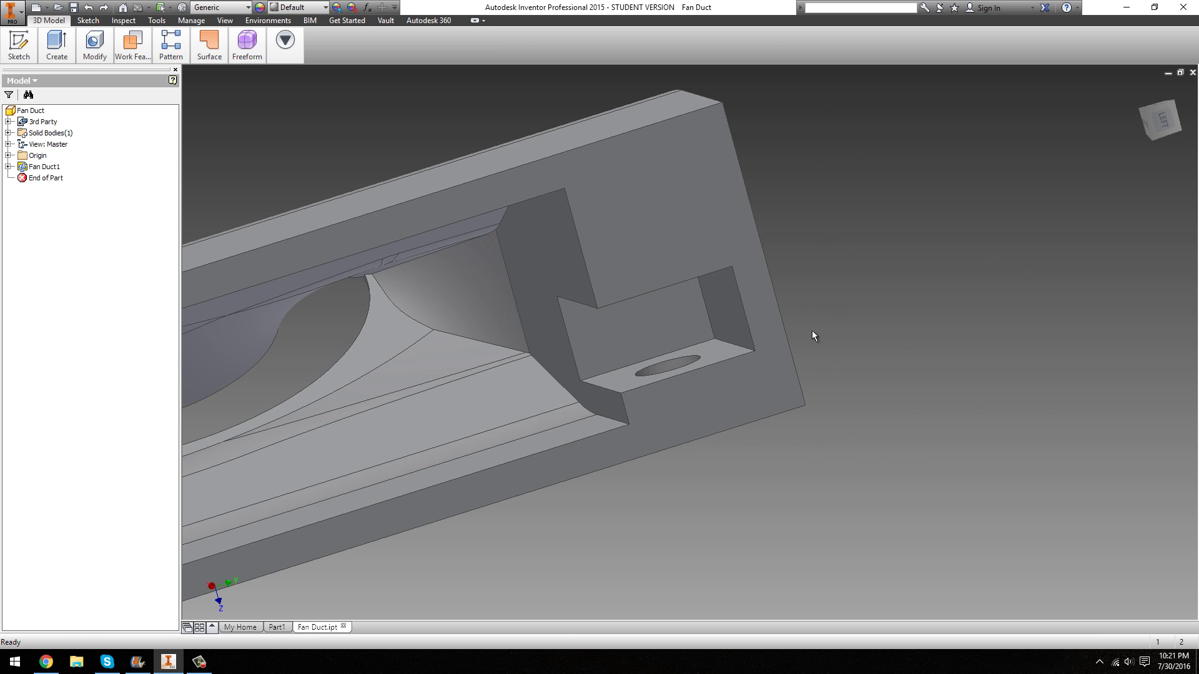
middle_click_drag(812, 331, 972, 328)
scroll(971, 331, "down", 4)
middle_click_drag(916, 358, 987, 424, "shift")
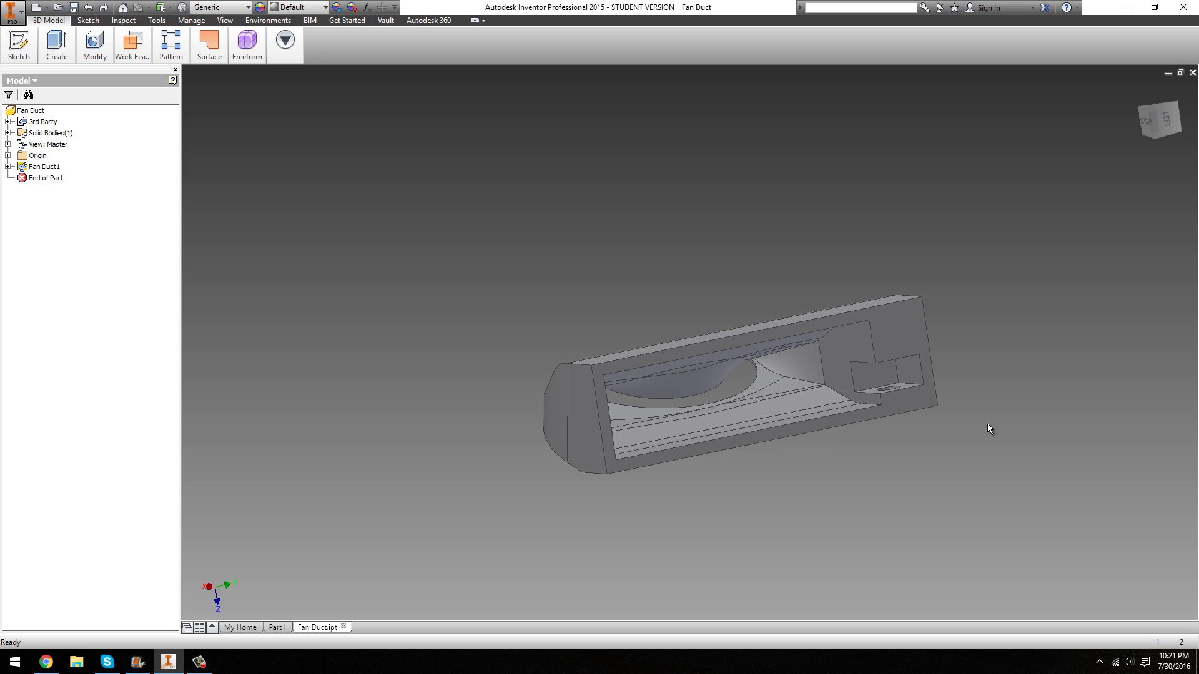